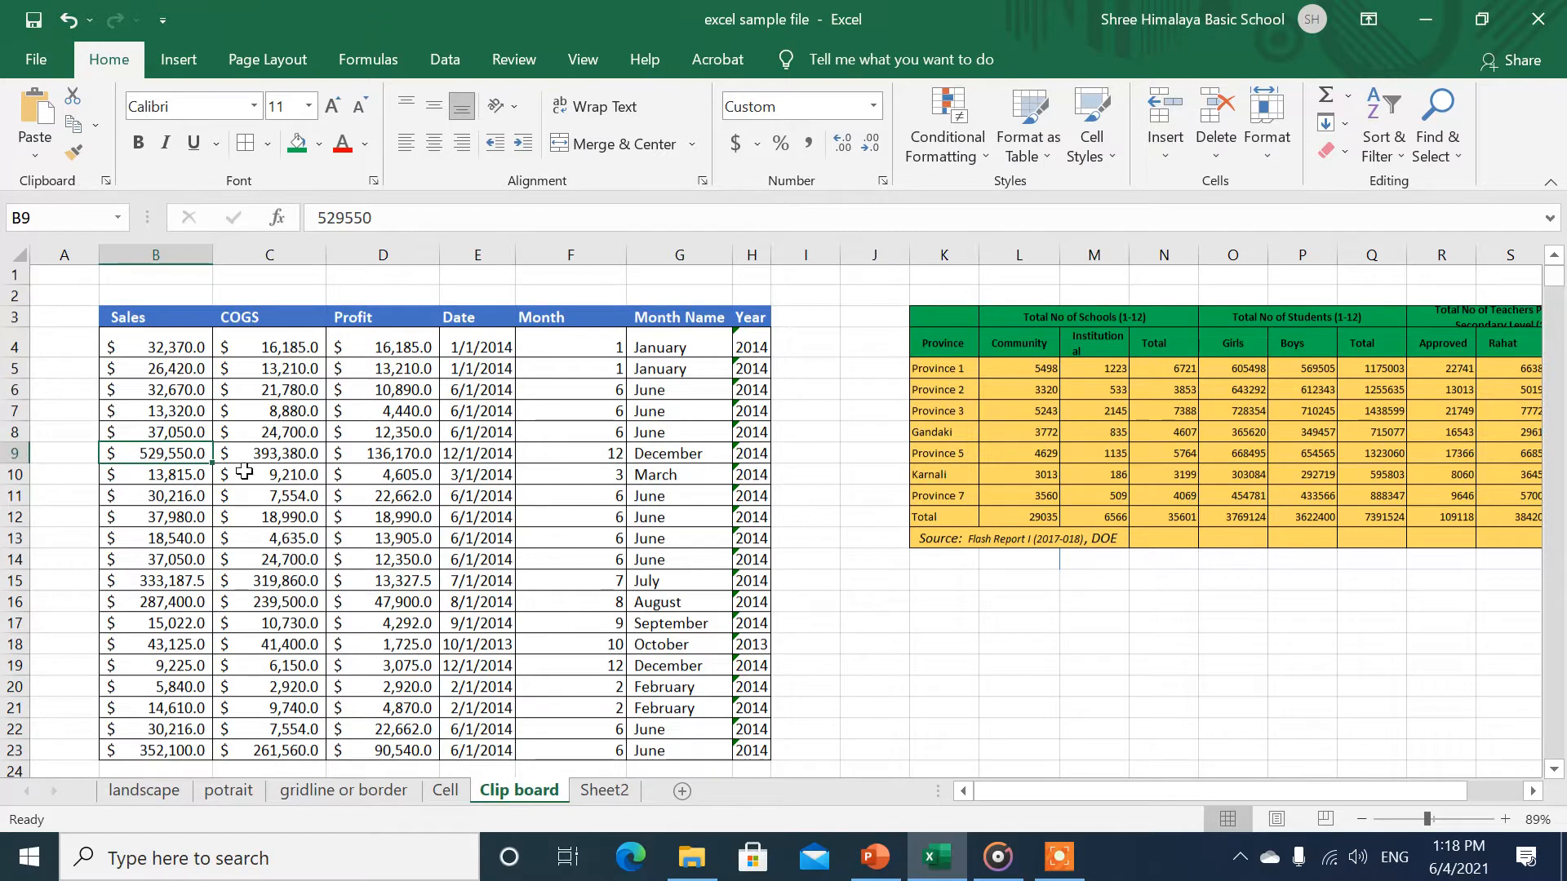
# Step: Cut the sales rows in B9:H17 and paste them starting at cell K15, below the province table
pyautogui.keyDown('shift'); pyautogui.click(757, 626); pyautogui.keyUp('shift')
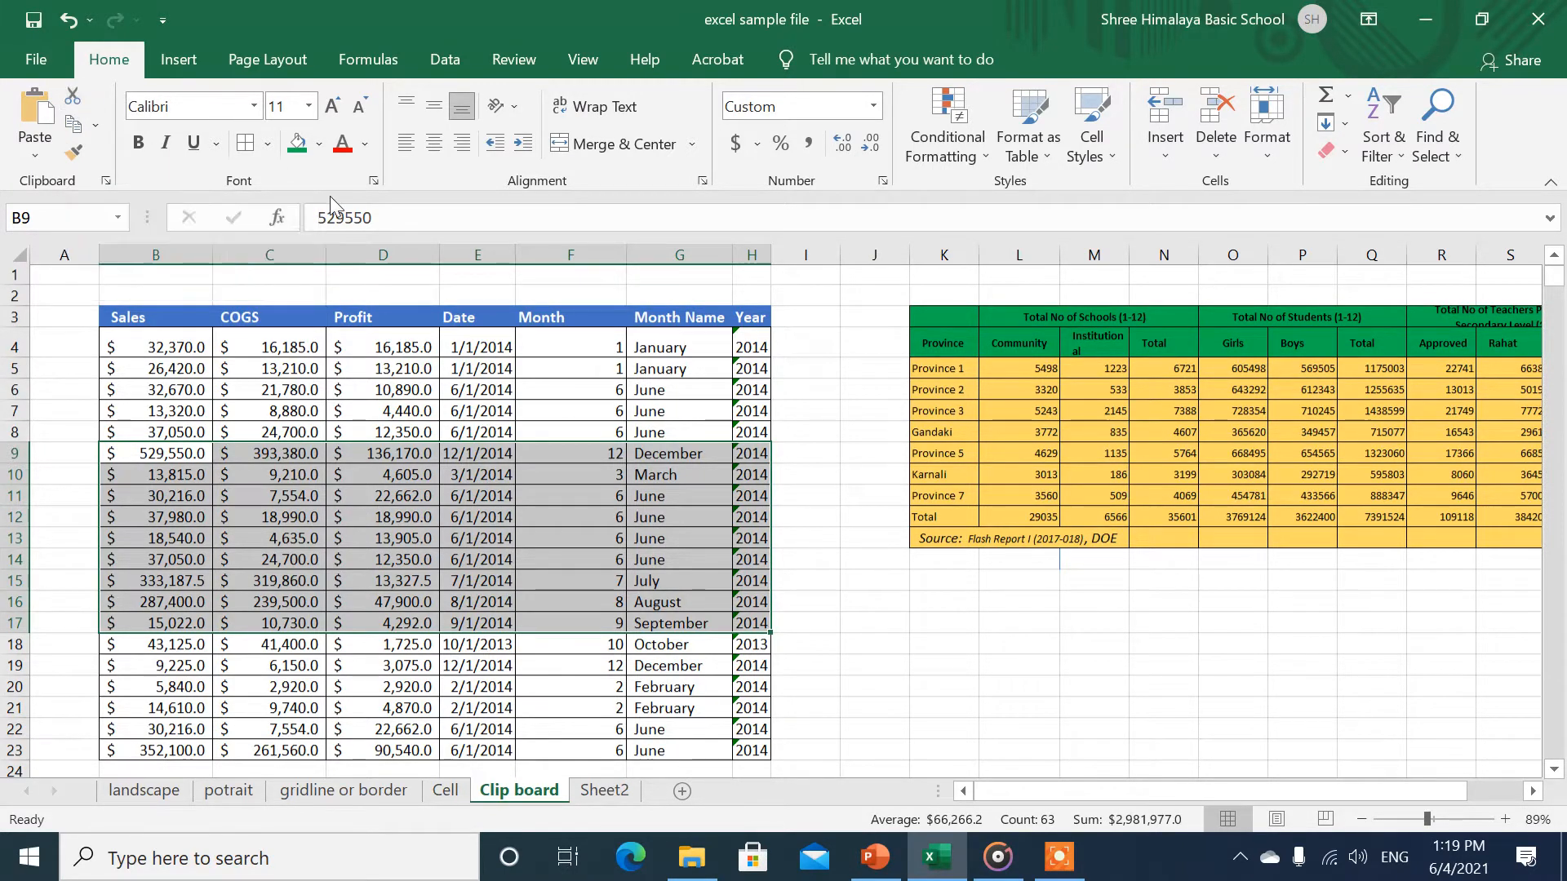
pyautogui.hotkey('ctrl', 'x')
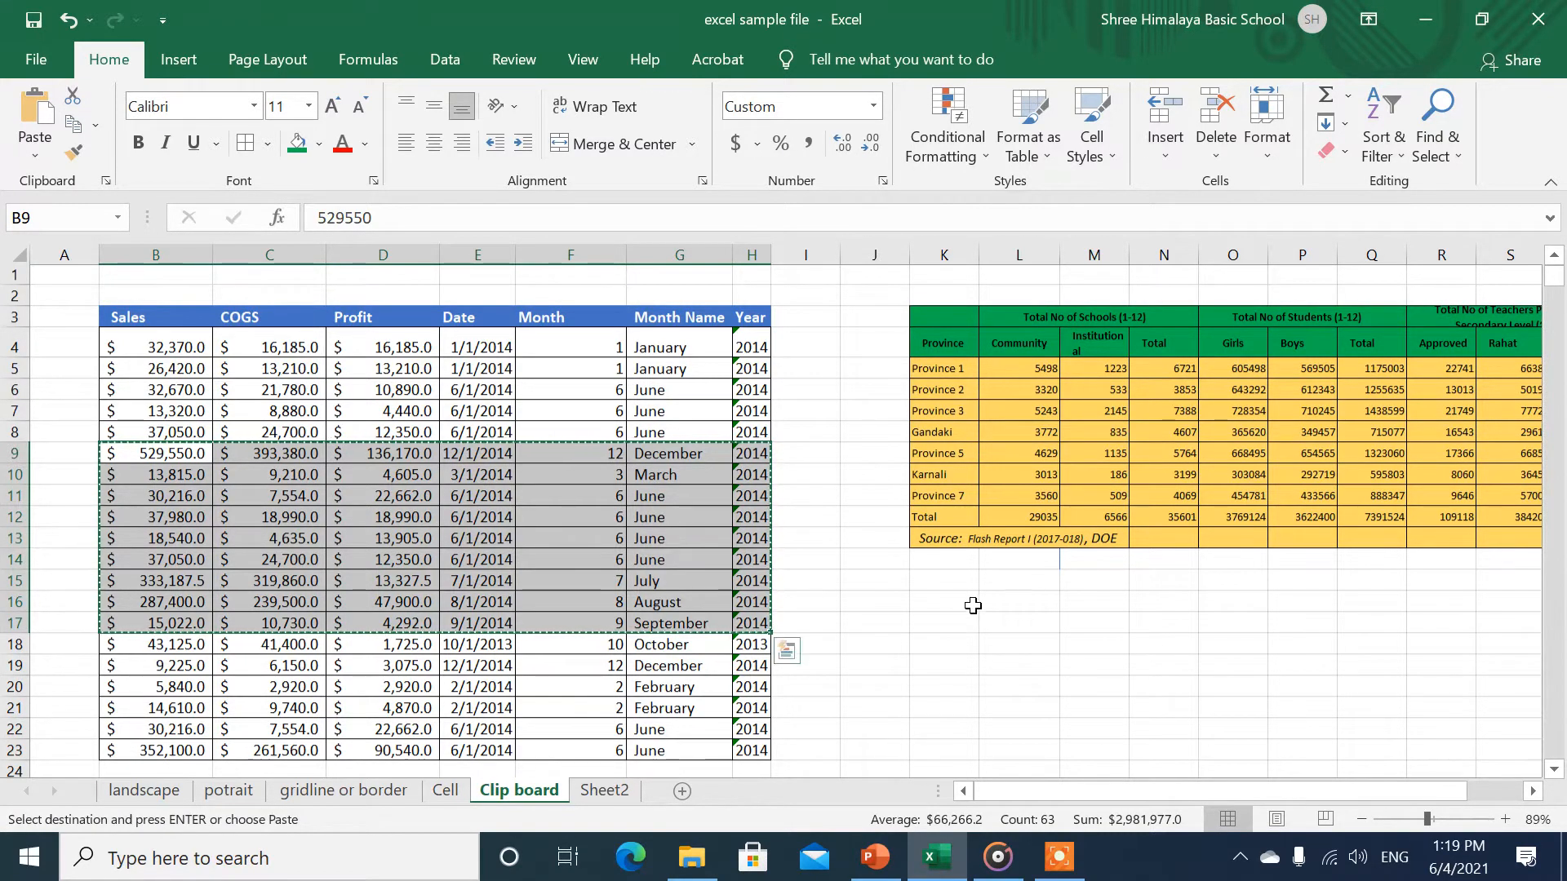
pyautogui.click(927, 584)
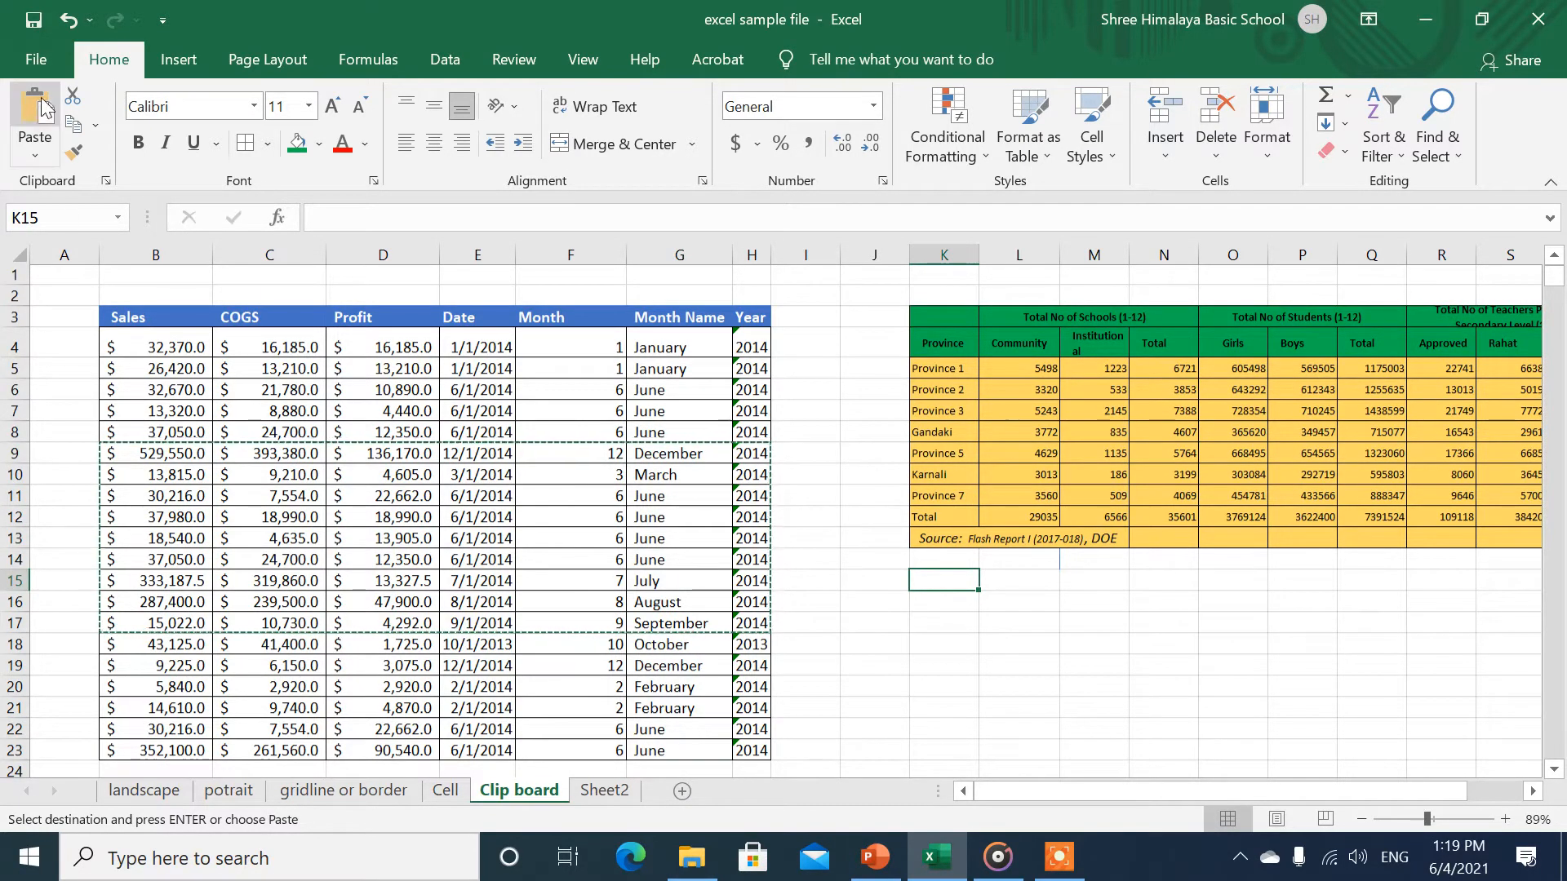
pyautogui.click(39, 150)
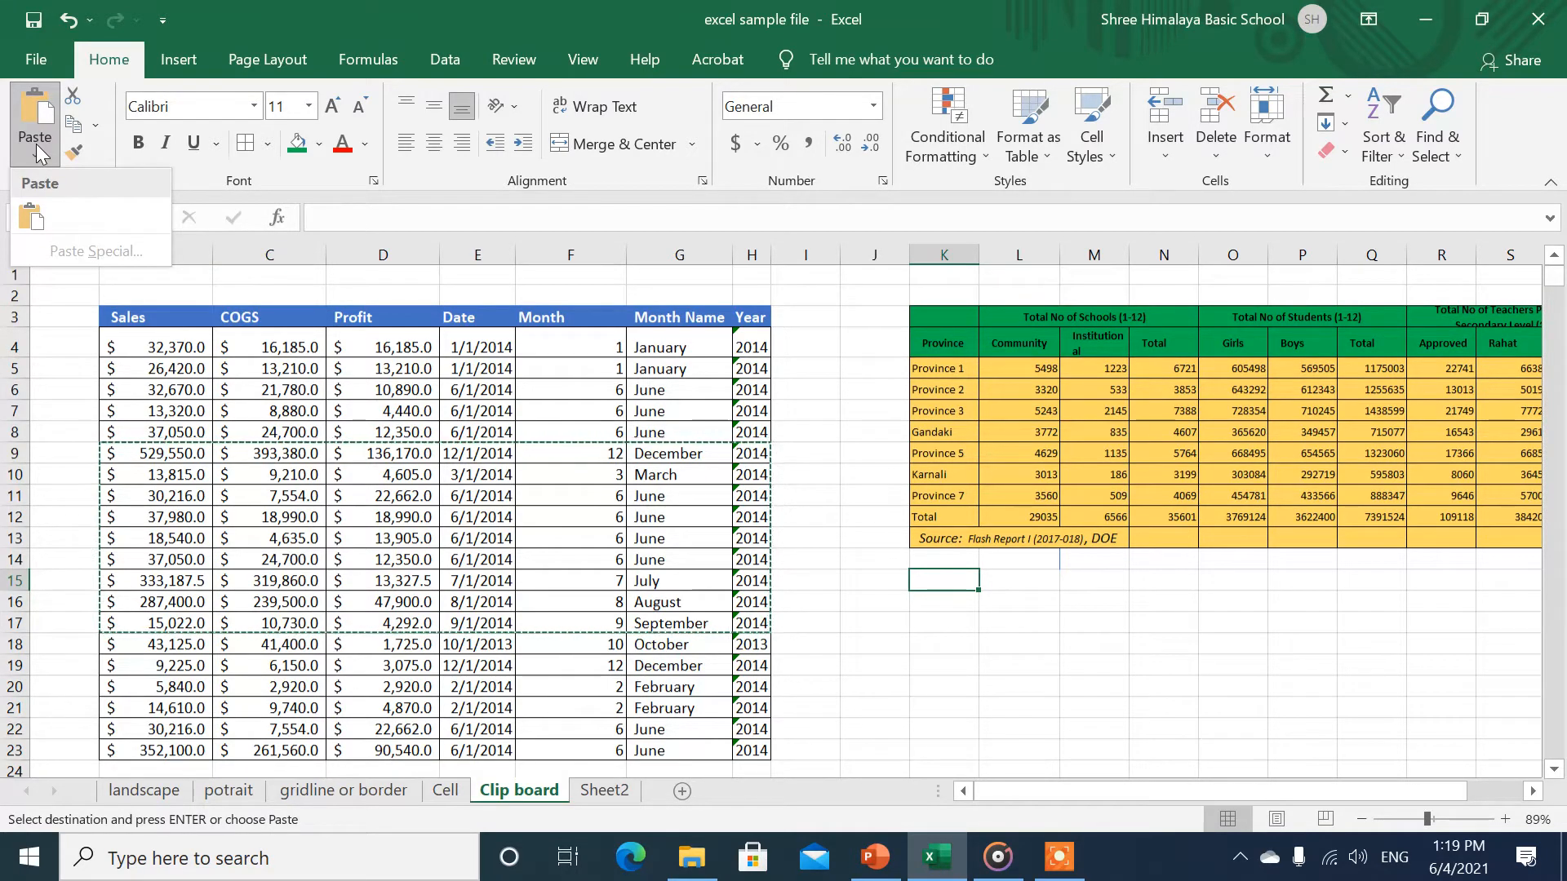
pyautogui.click(939, 578)
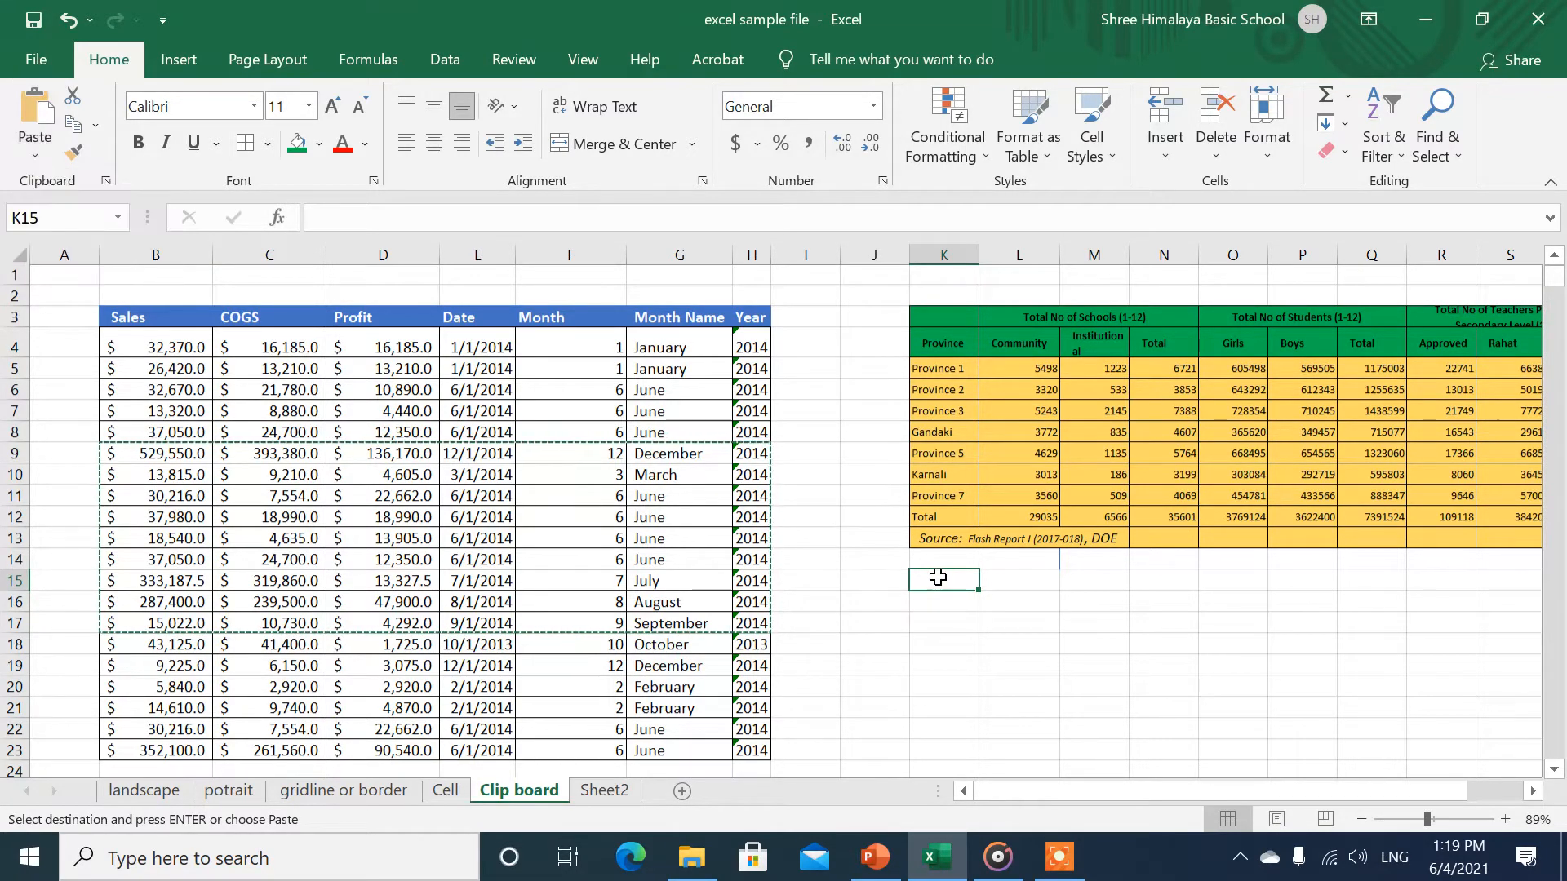
pyautogui.hotkey('ctrl', 'v')
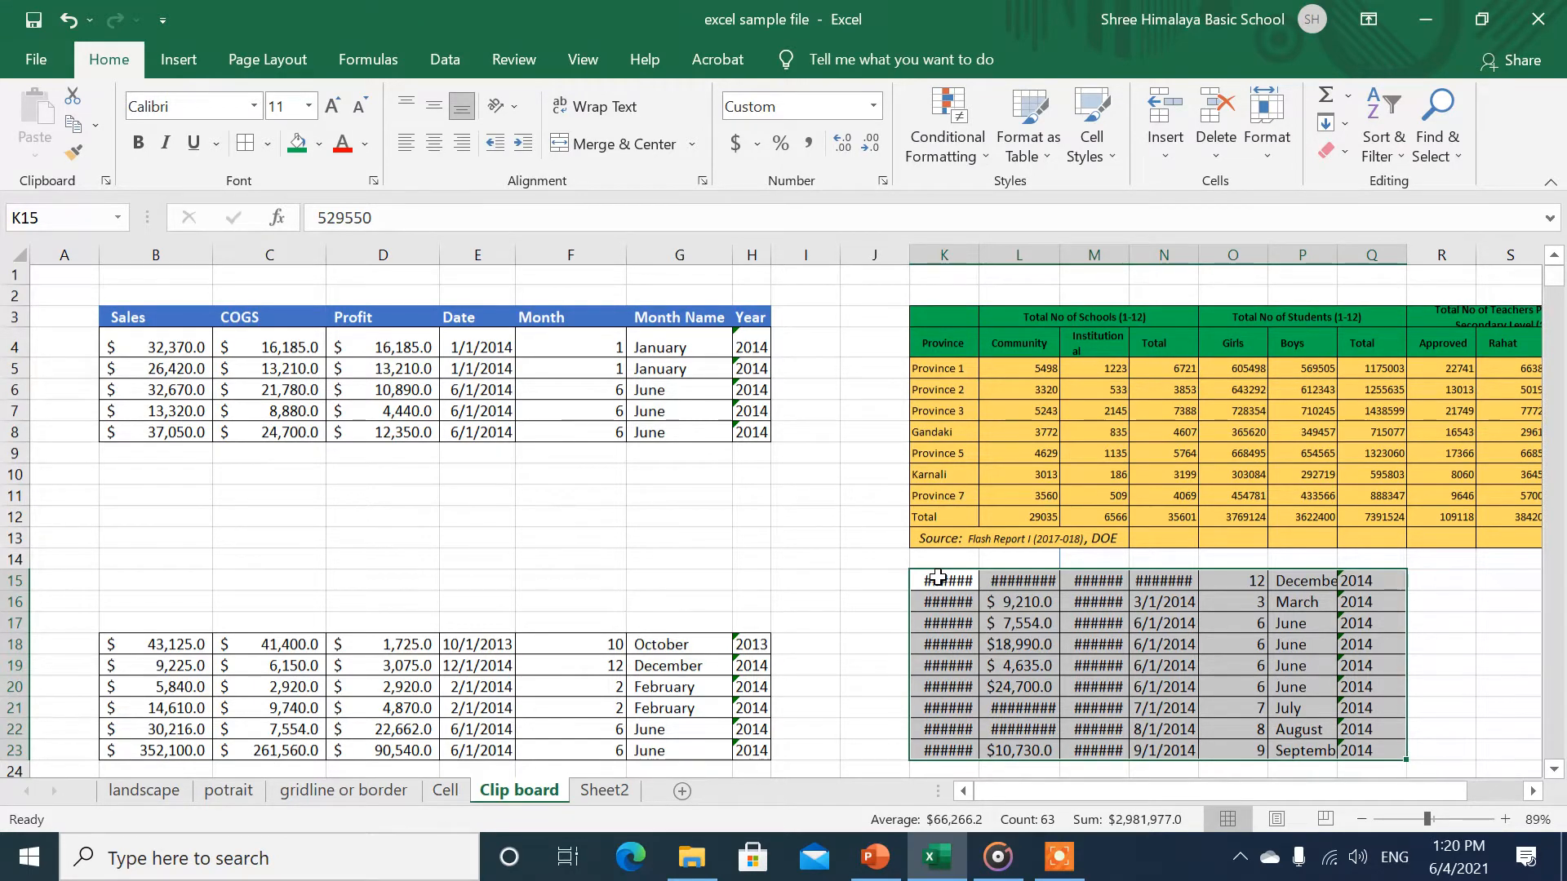
# Step: Undo the move of the cut sales rows
pyautogui.hotkey('ctrl', 'z')
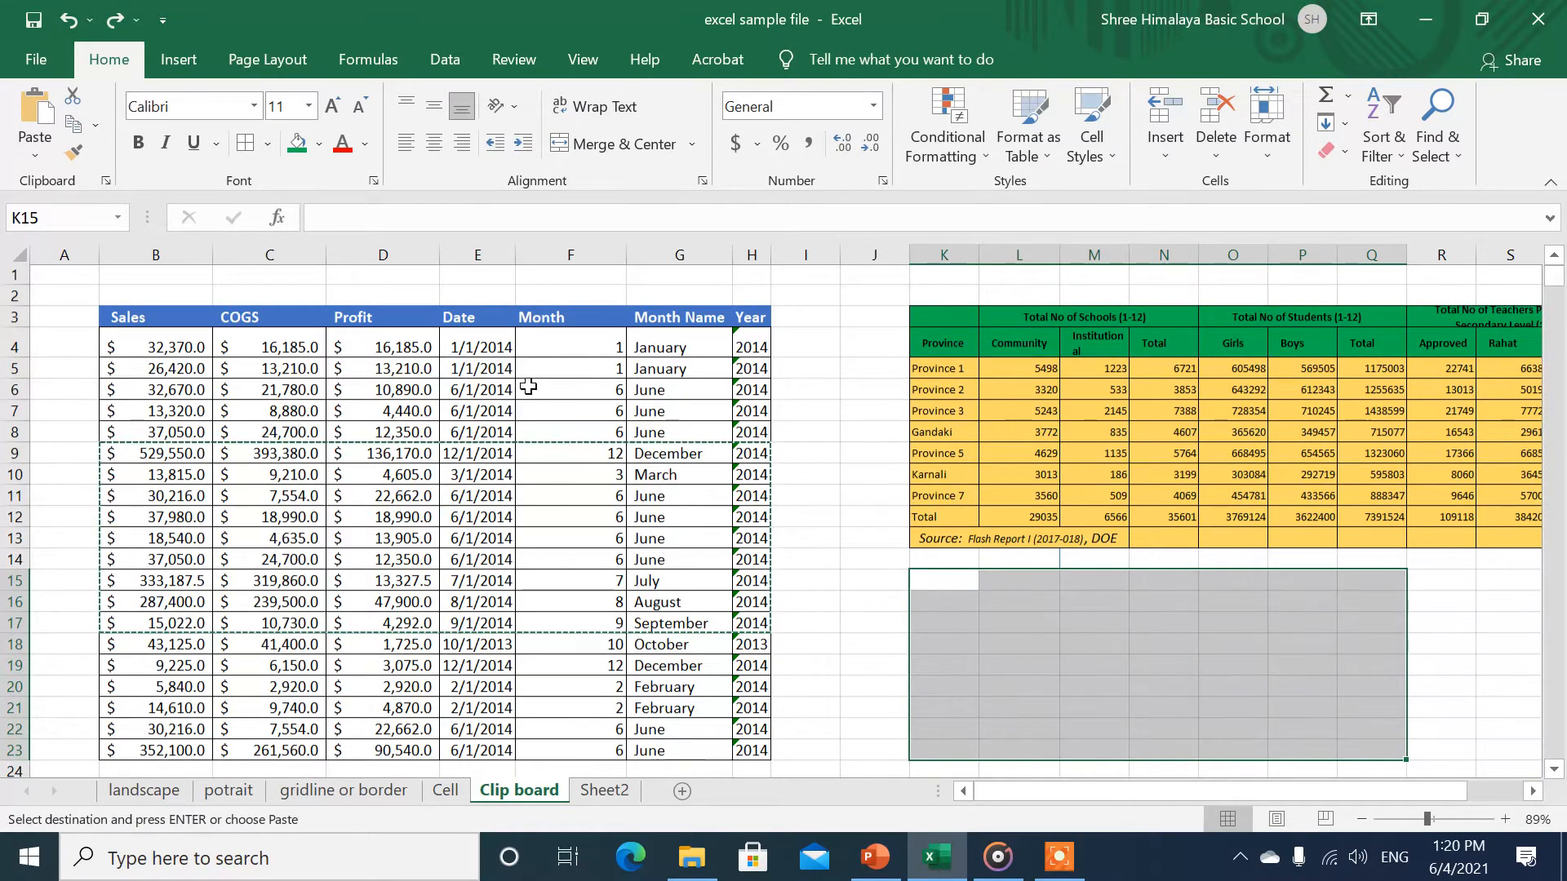
pyautogui.click(893, 432)
pyautogui.scroll(-3, 986, 535)
pyautogui.scroll(3, 985, 536)
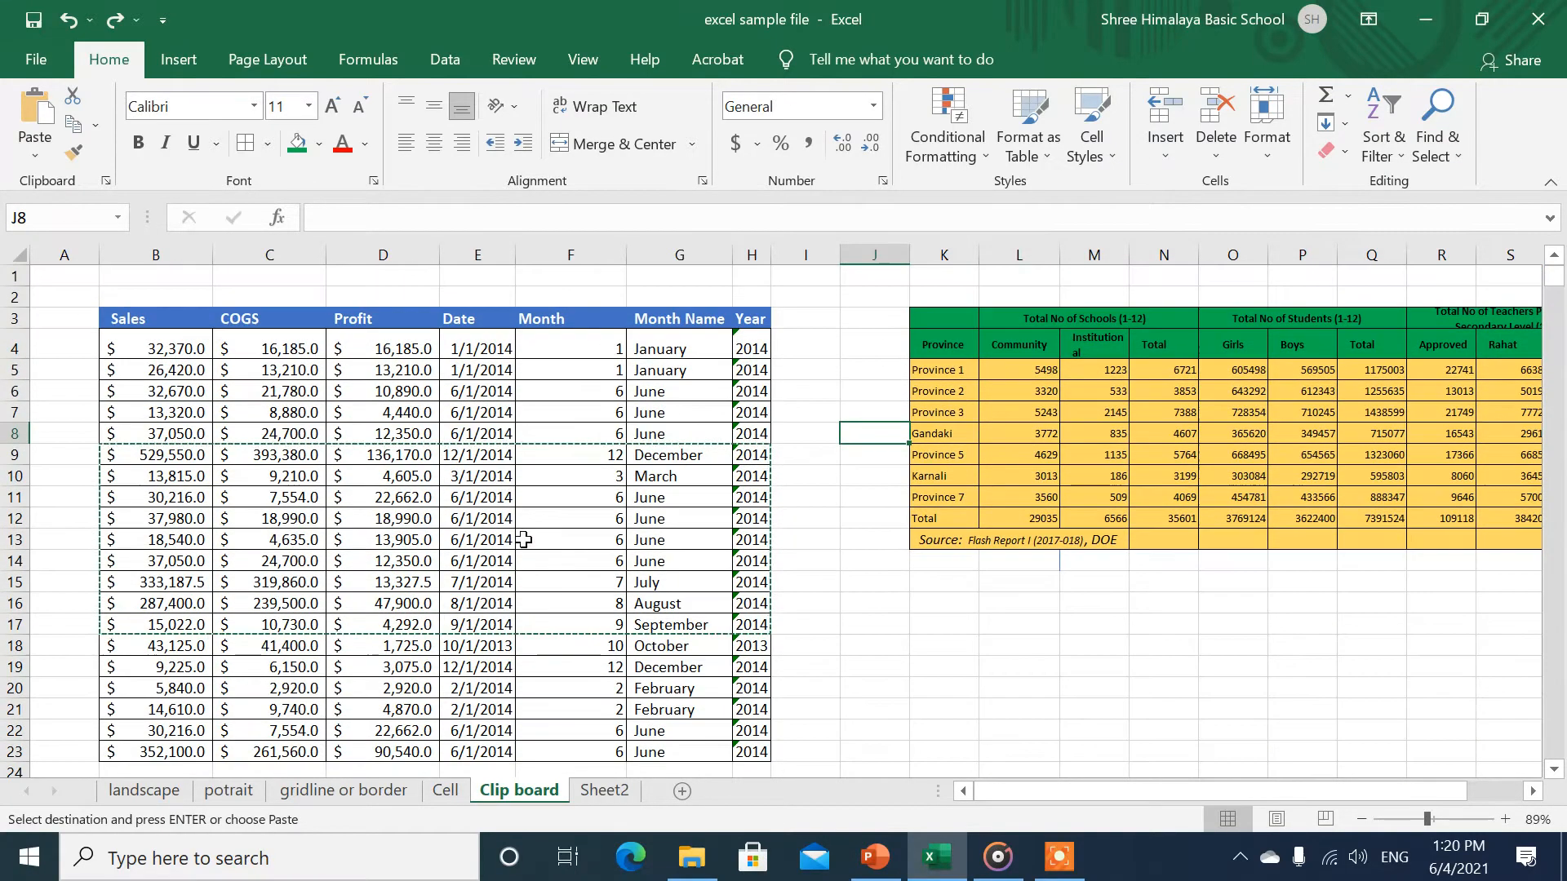
# Step: Copy the whole sales table B3:H23 and paste it on Sheet2 starting at cell E3
pyautogui.moveTo(122, 318); pyautogui.dragTo(757, 659)
pyautogui.hotkey('ctrl', 'c')
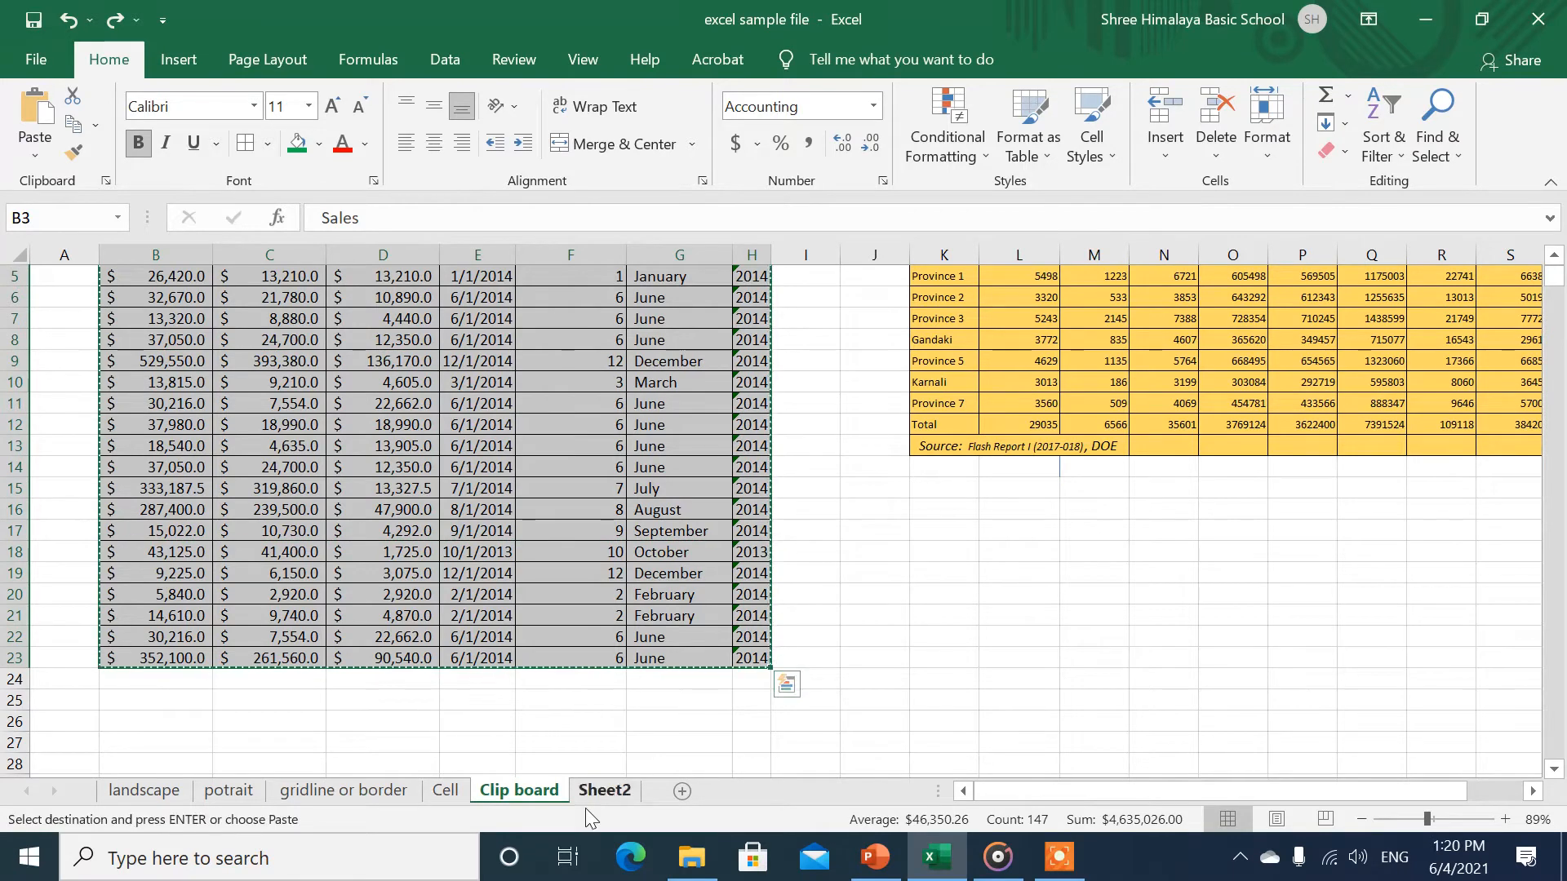
pyautogui.click(602, 791)
pyautogui.click(364, 333)
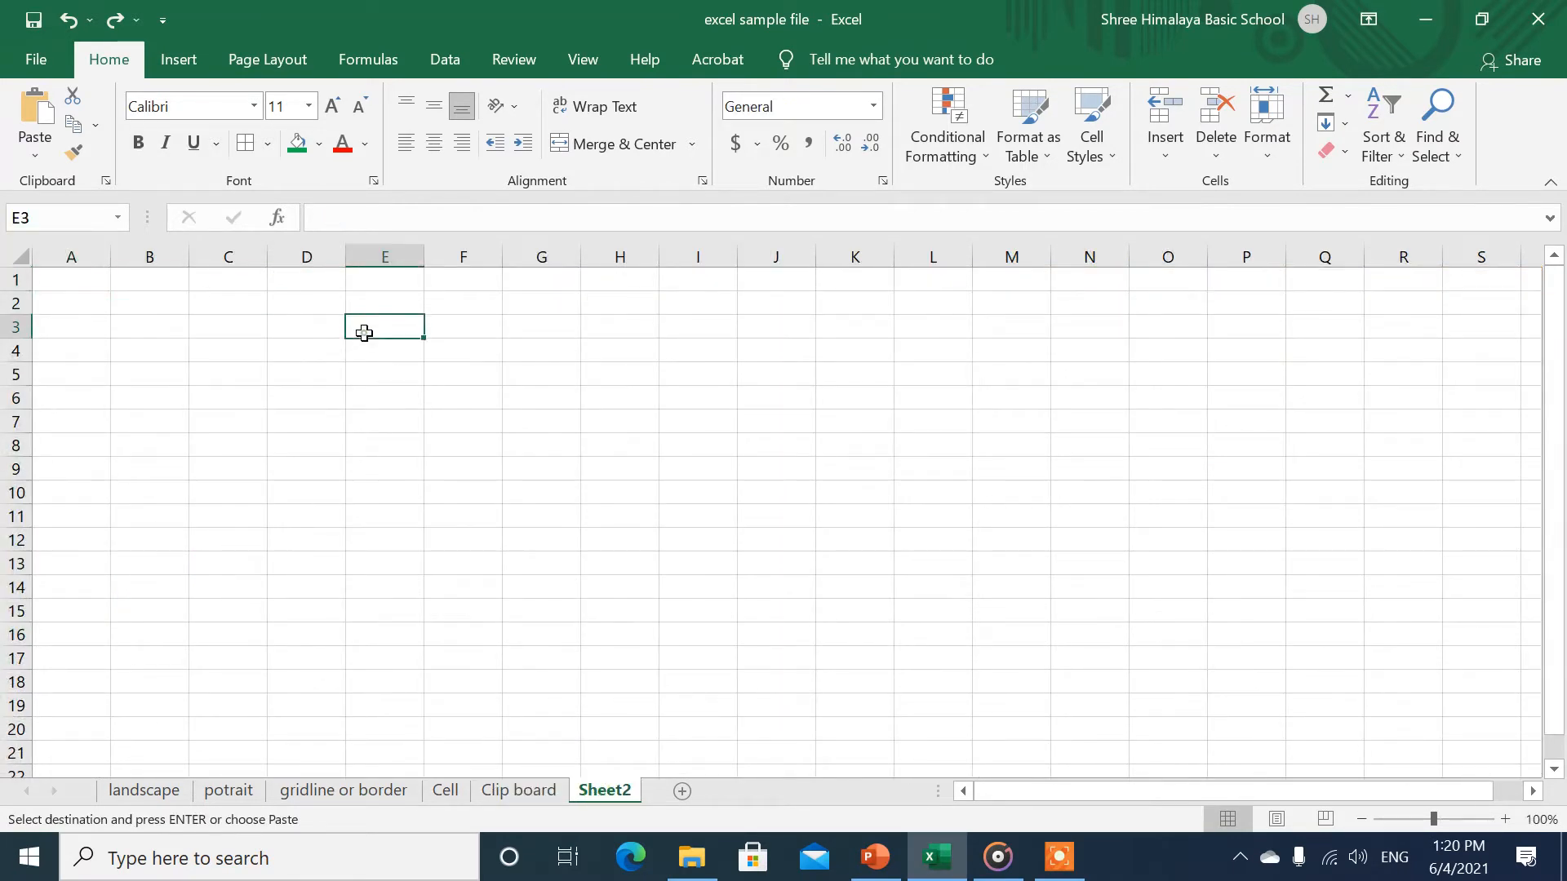
pyautogui.hotkey('ctrl', 'v')
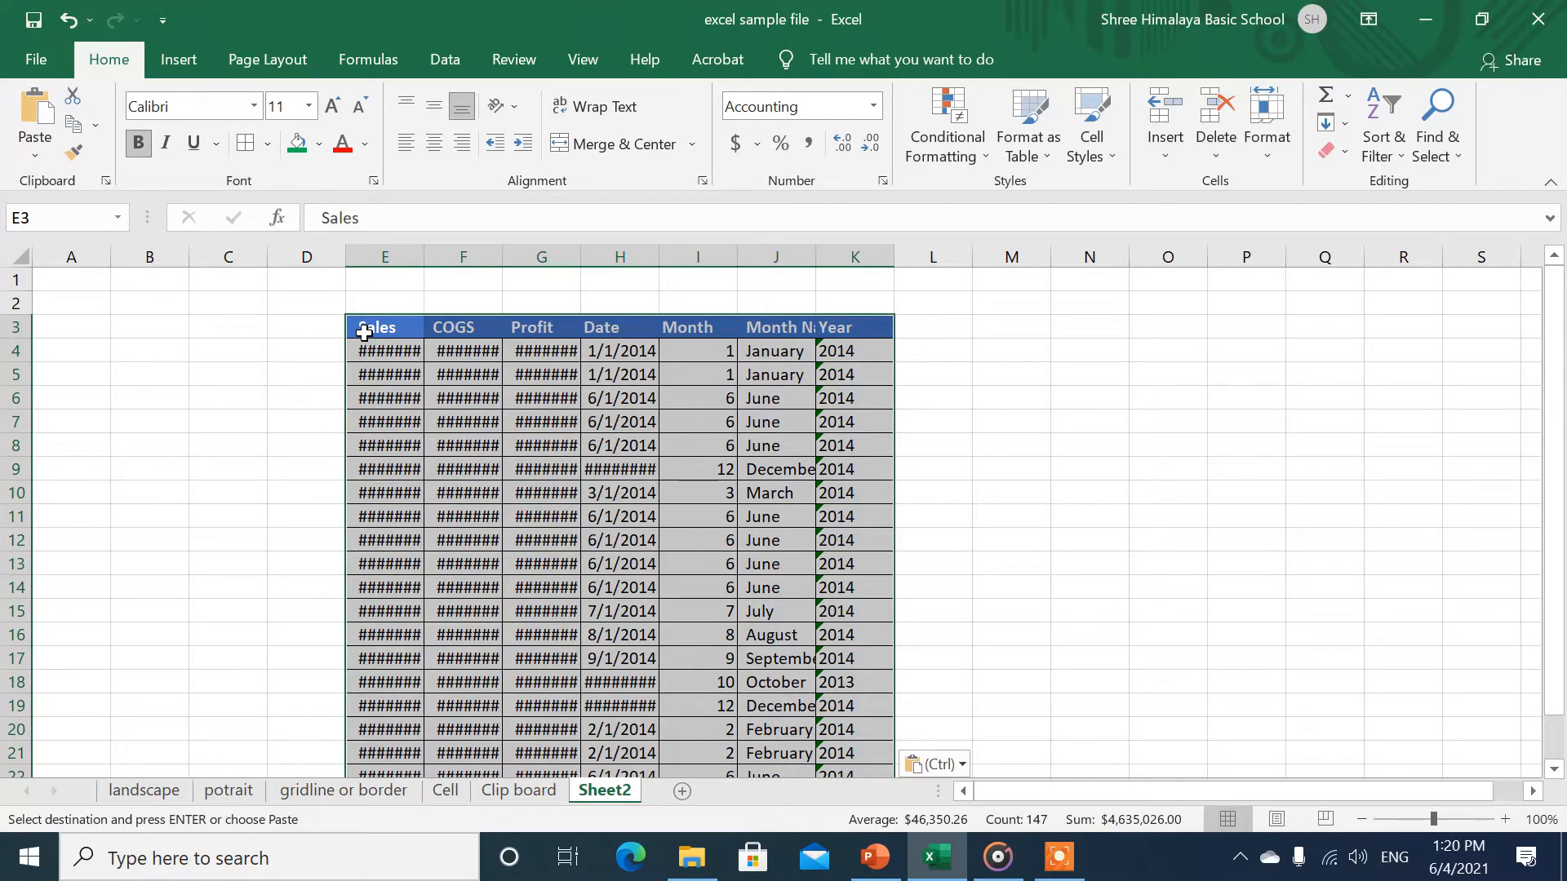
# Step: Undo the paste on Sheet2 and return to the Clip board sheet
pyautogui.hotkey('ctrl', 'z')
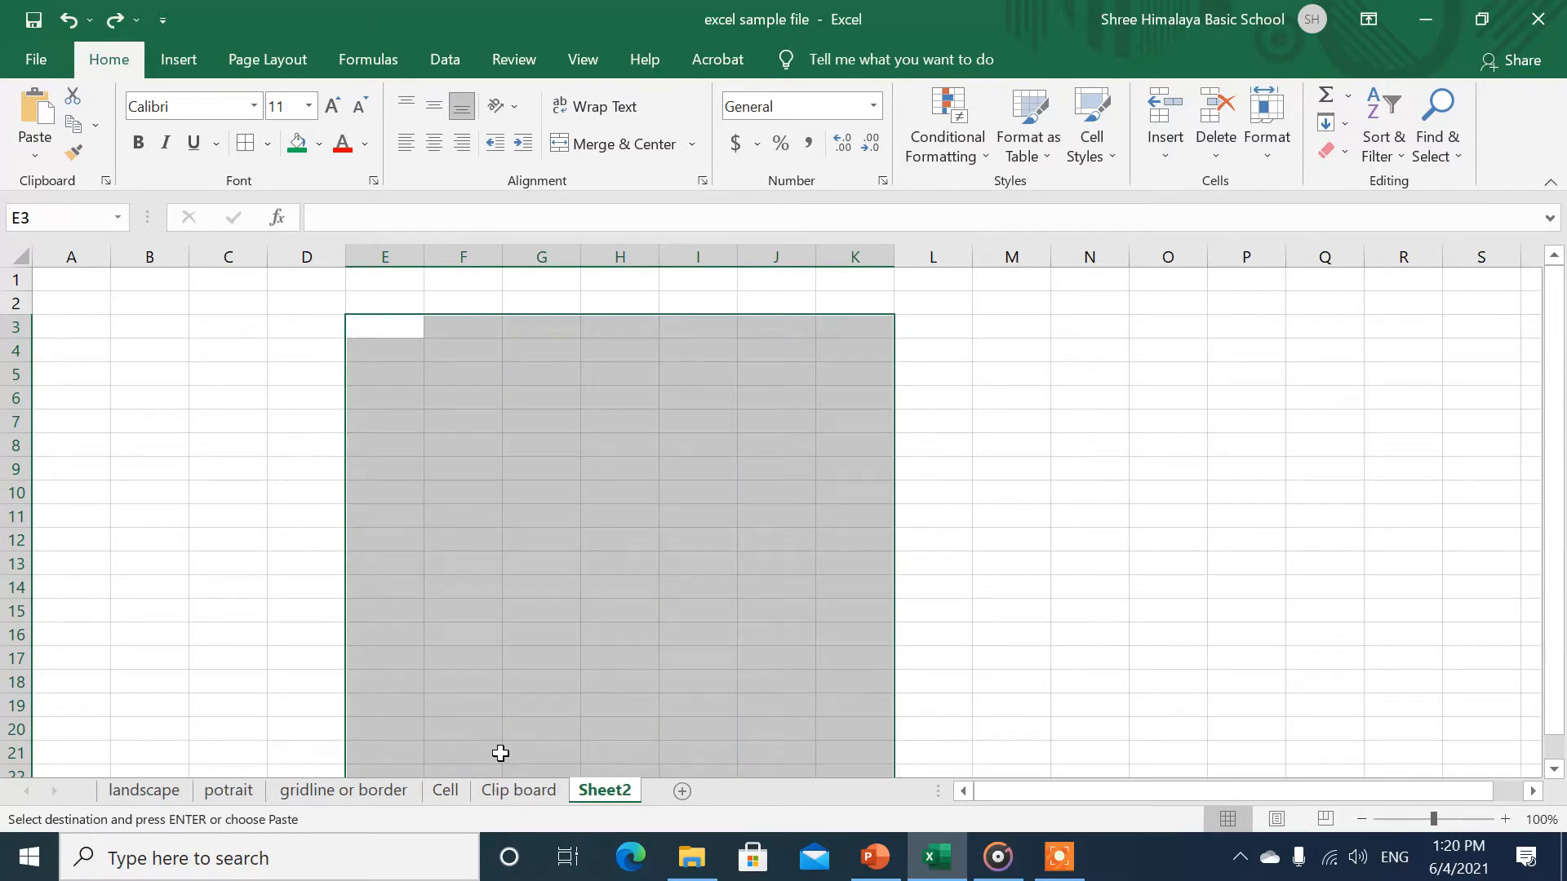
pyautogui.click(503, 790)
pyautogui.scroll(2, 297, 402)
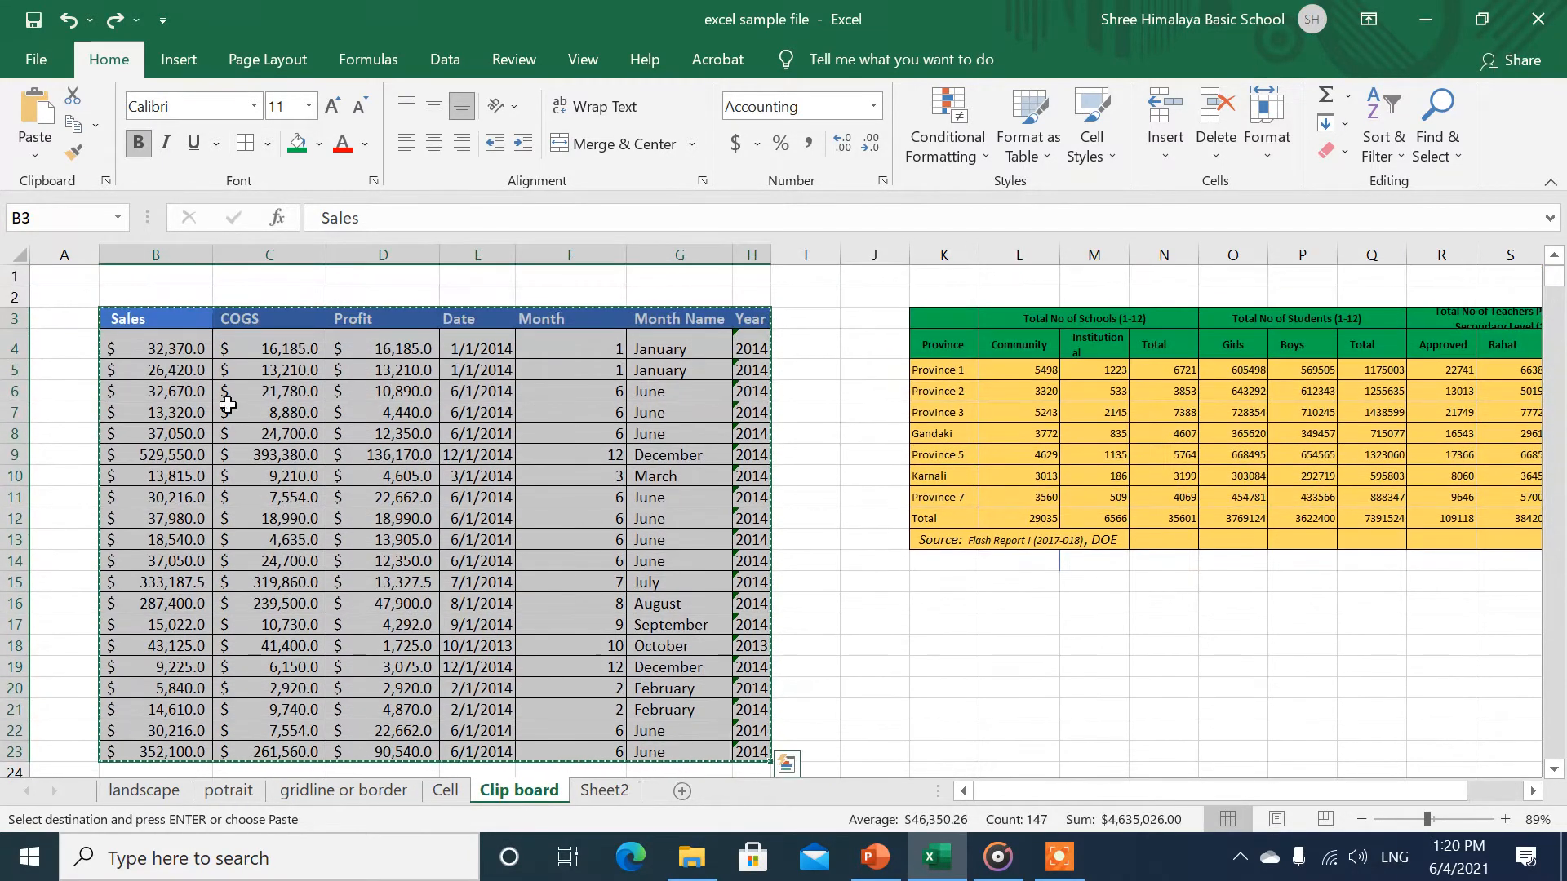
# Step: Copy the sales table B3:H23 again and paste it on Sheet2 starting at cell B4
pyautogui.scroll(-2, 162, 315)
pyautogui.keyDown('ctrl'); pyautogui.scroll(-1, 162, 315); pyautogui.keyUp('ctrl')
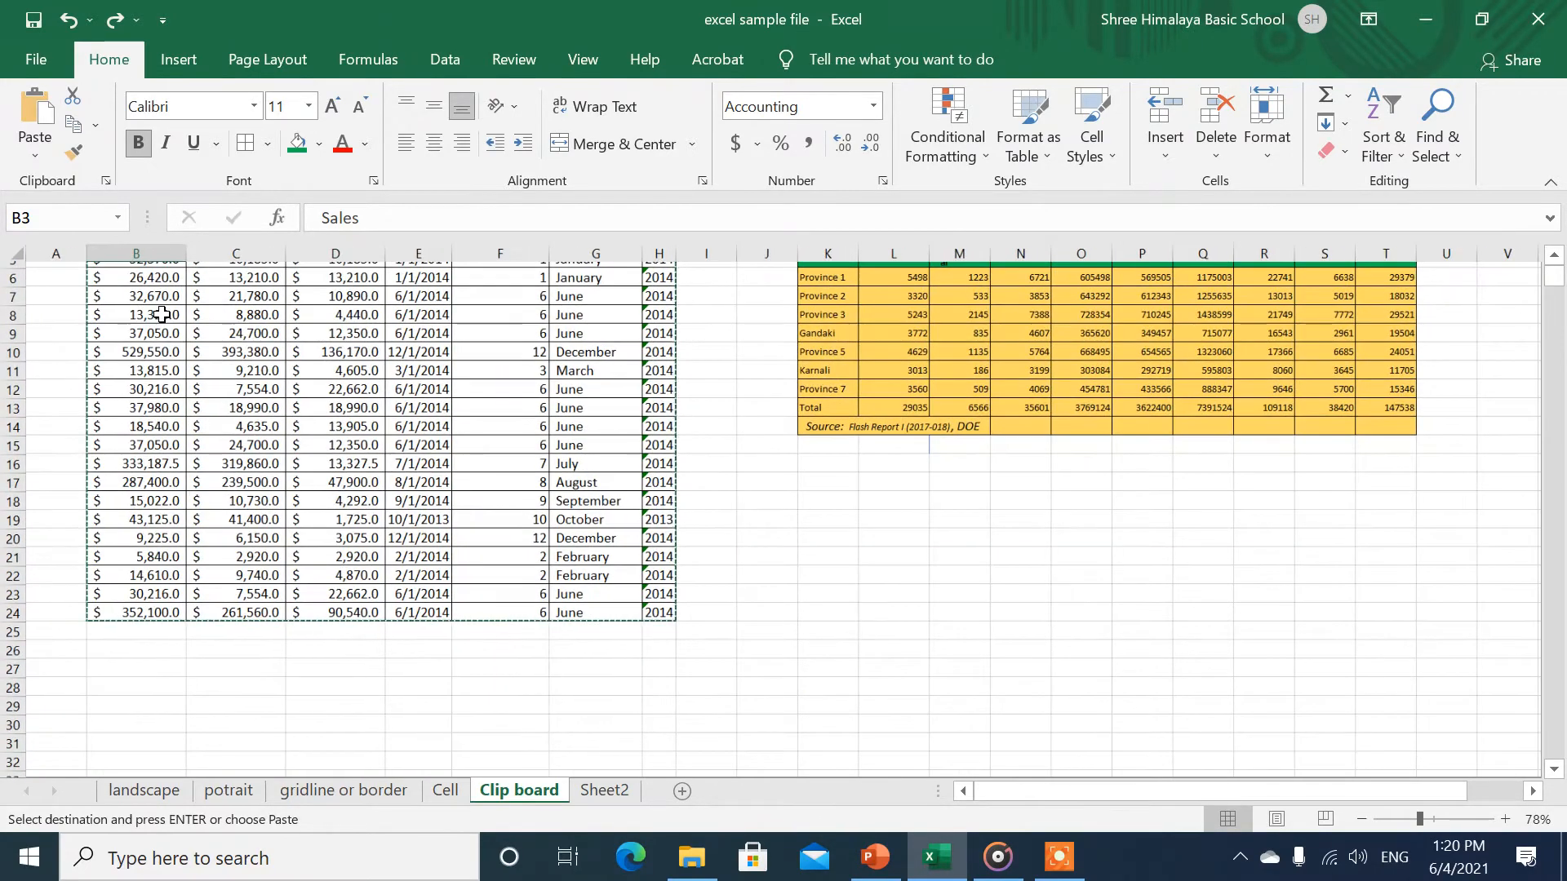
pyautogui.scroll(2, 162, 315)
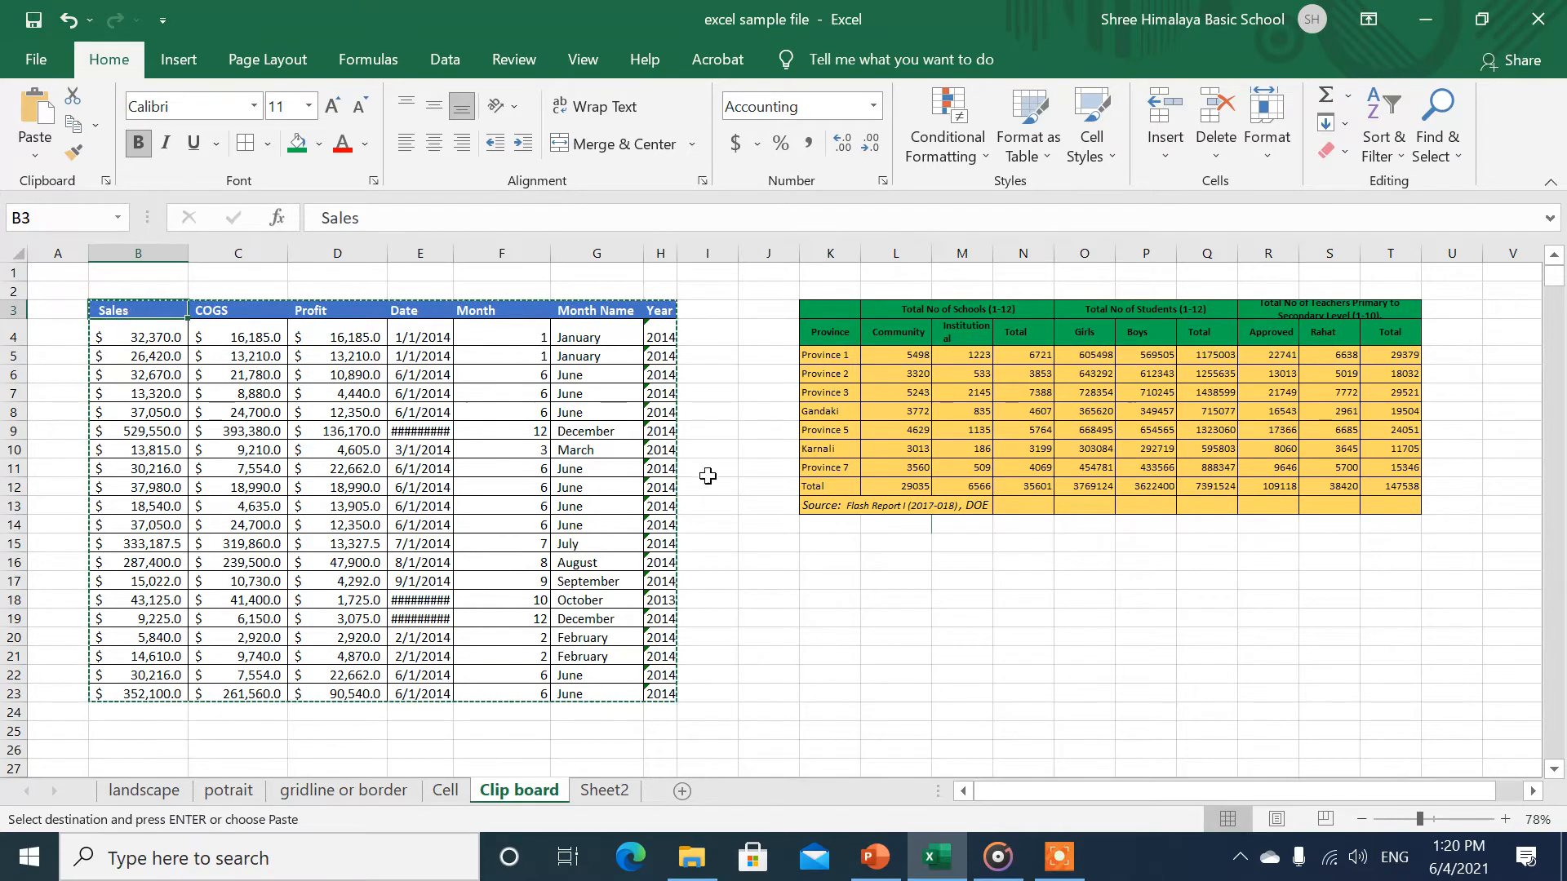
pyautogui.hotkey('ctrl', 'v')
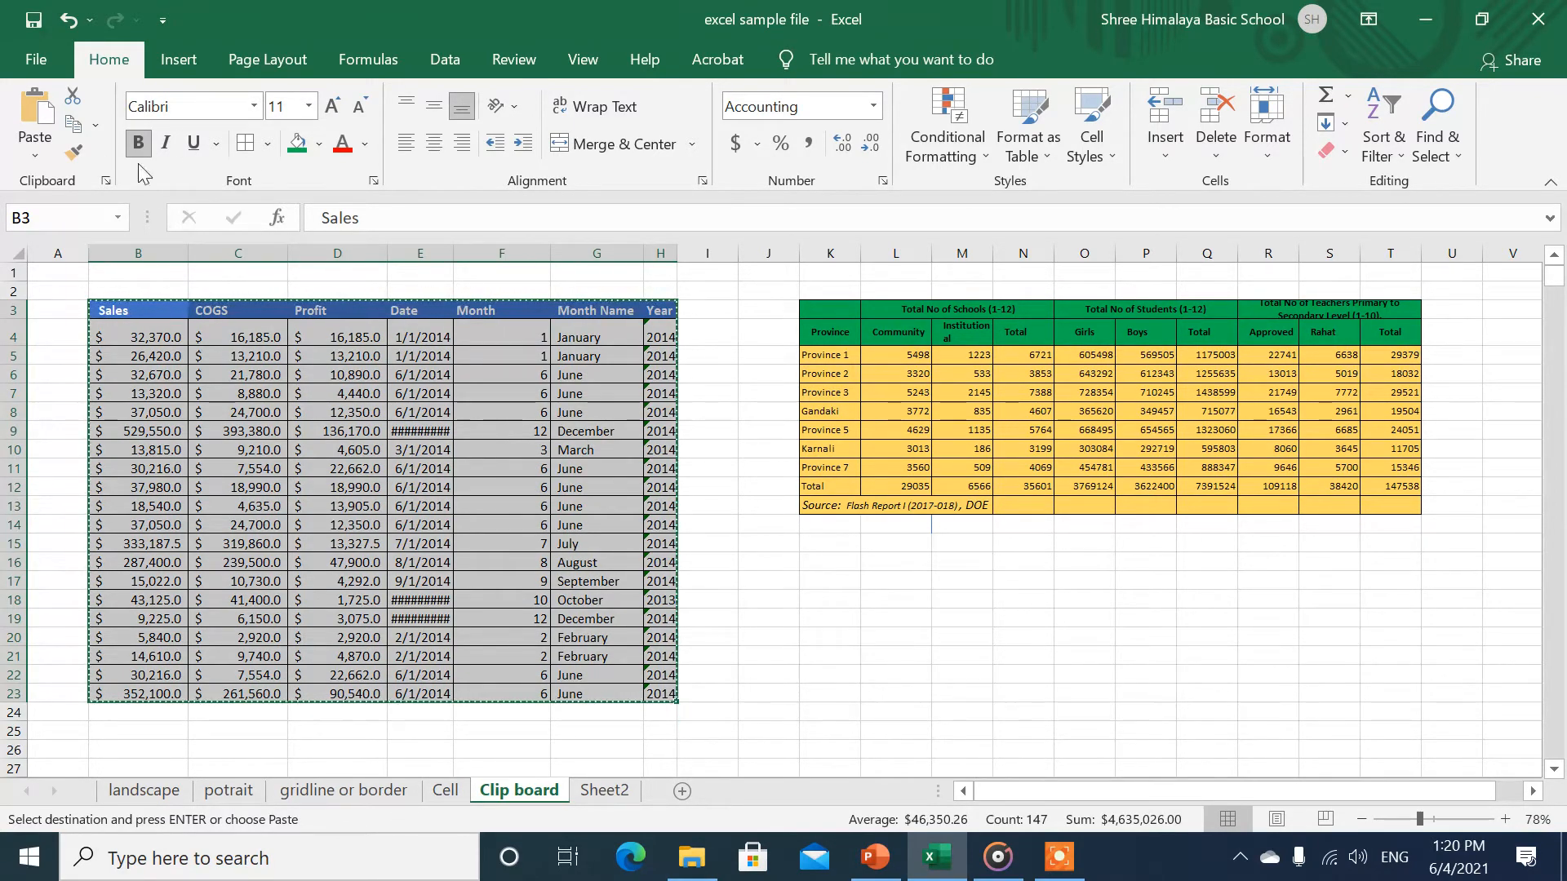
pyautogui.click(97, 127)
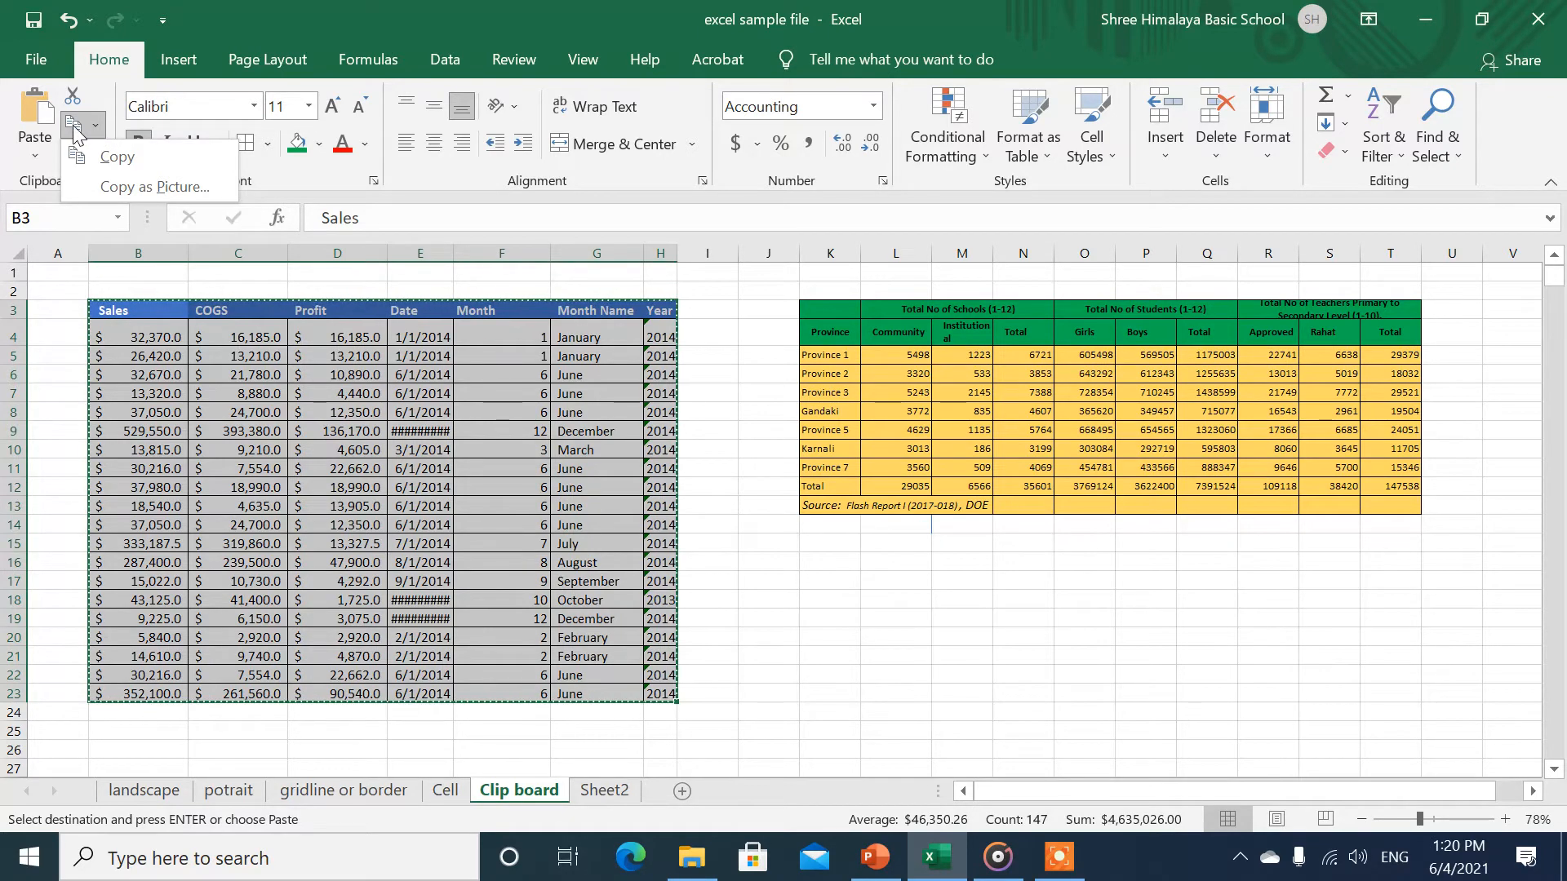
pyautogui.click(114, 156)
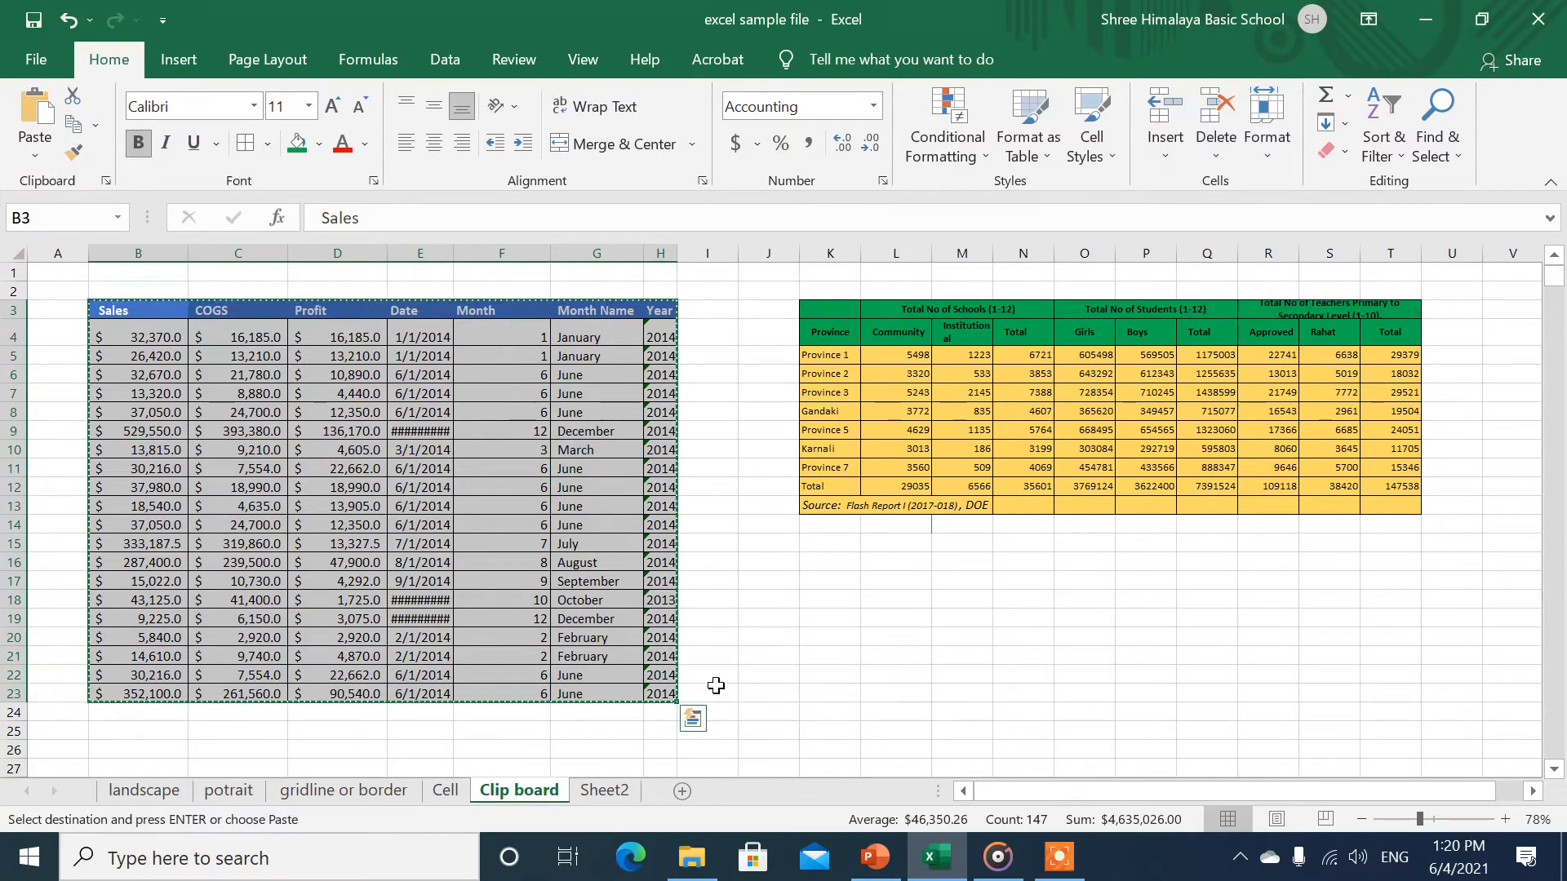
pyautogui.click(605, 790)
pyautogui.click(165, 349)
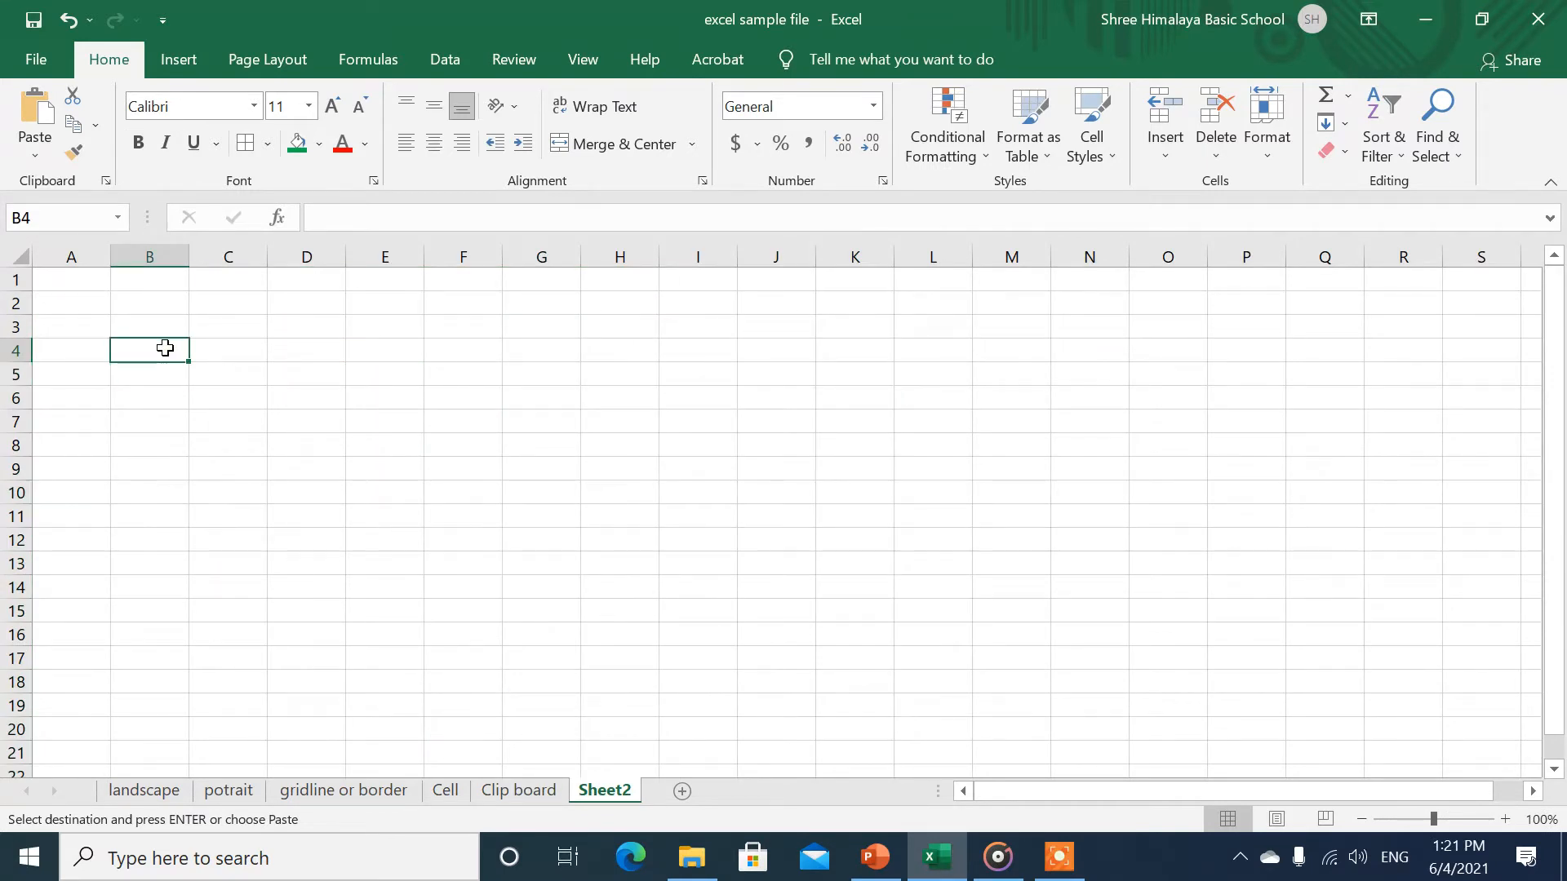
pyautogui.click(35, 110)
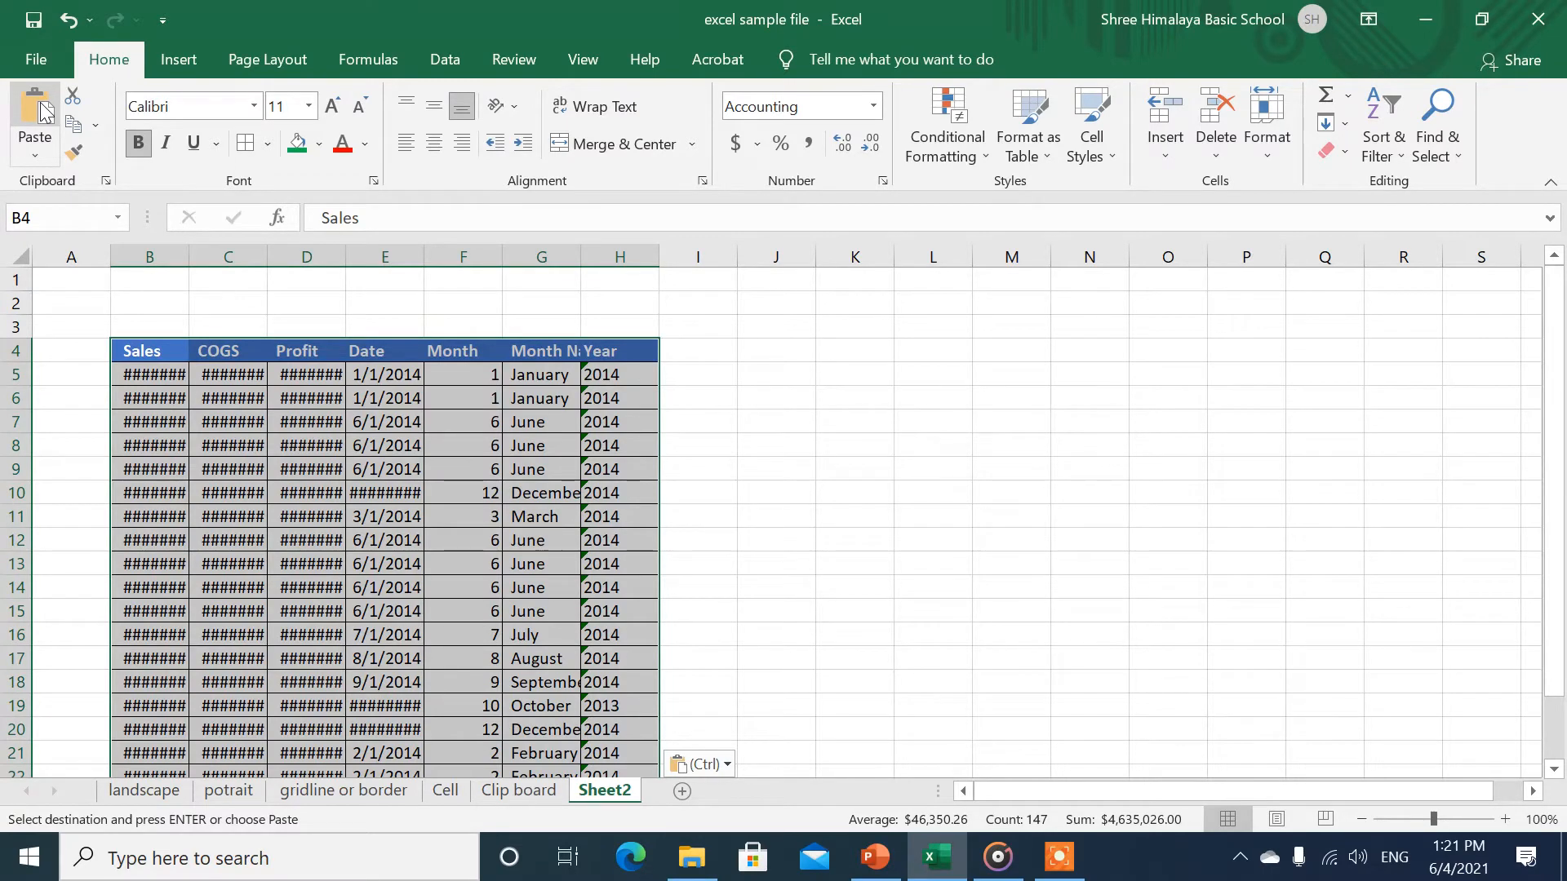
# Step: Copy the sales table B3:H23 on the Clip board sheet as a picture, as shown on screen, in Picture format
pyautogui.click(519, 795)
pyautogui.moveTo(141, 312); pyautogui.dragTo(236, 375)
pyautogui.moveTo(428, 487); pyautogui.dragTo(665, 693)
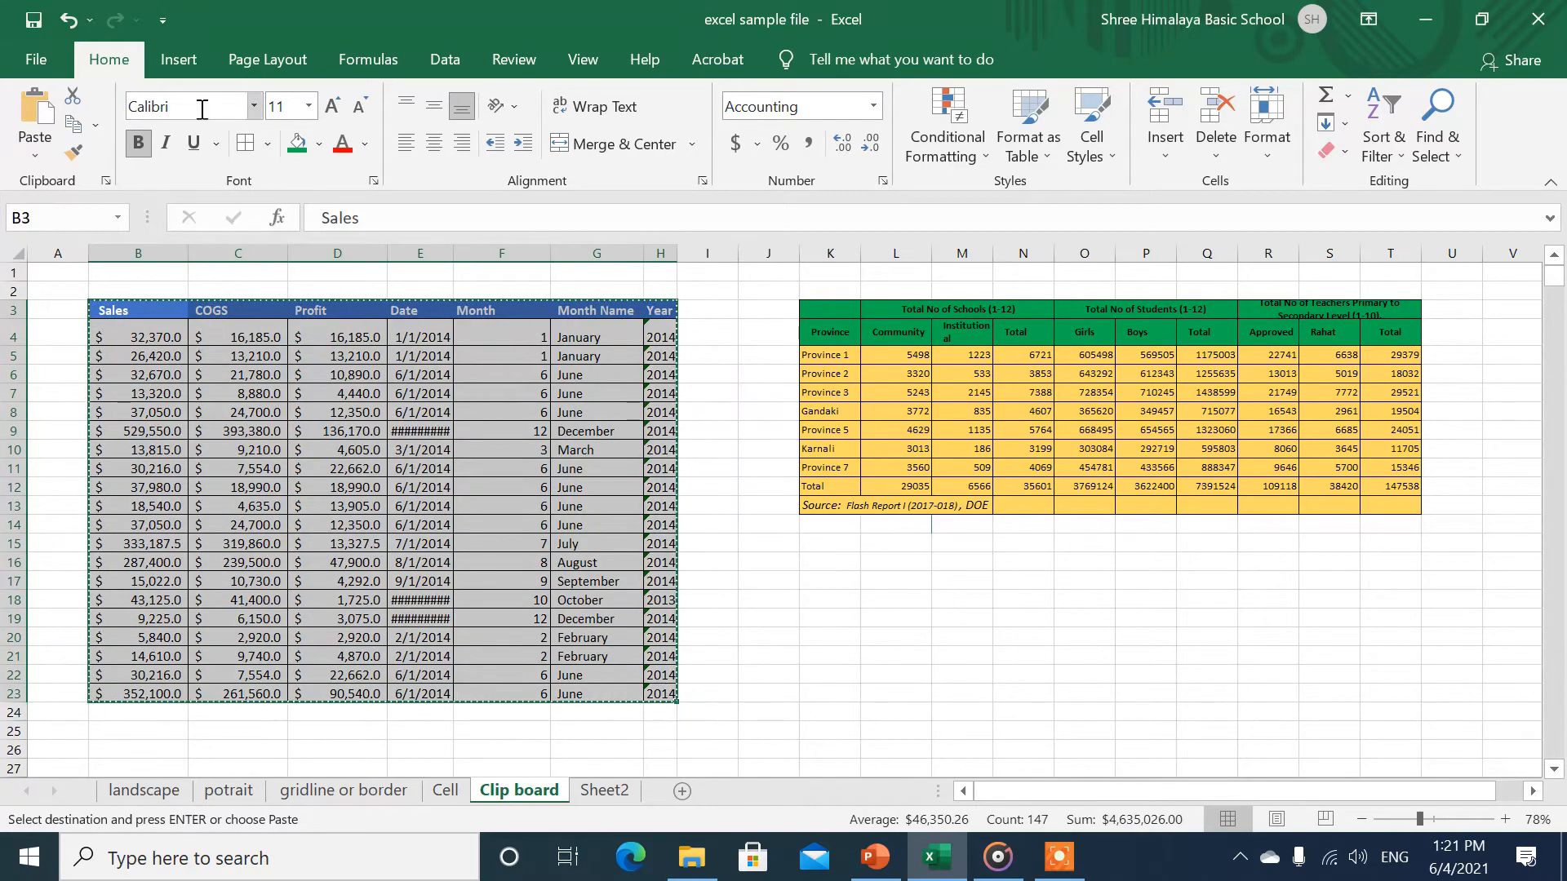
pyautogui.click(95, 125)
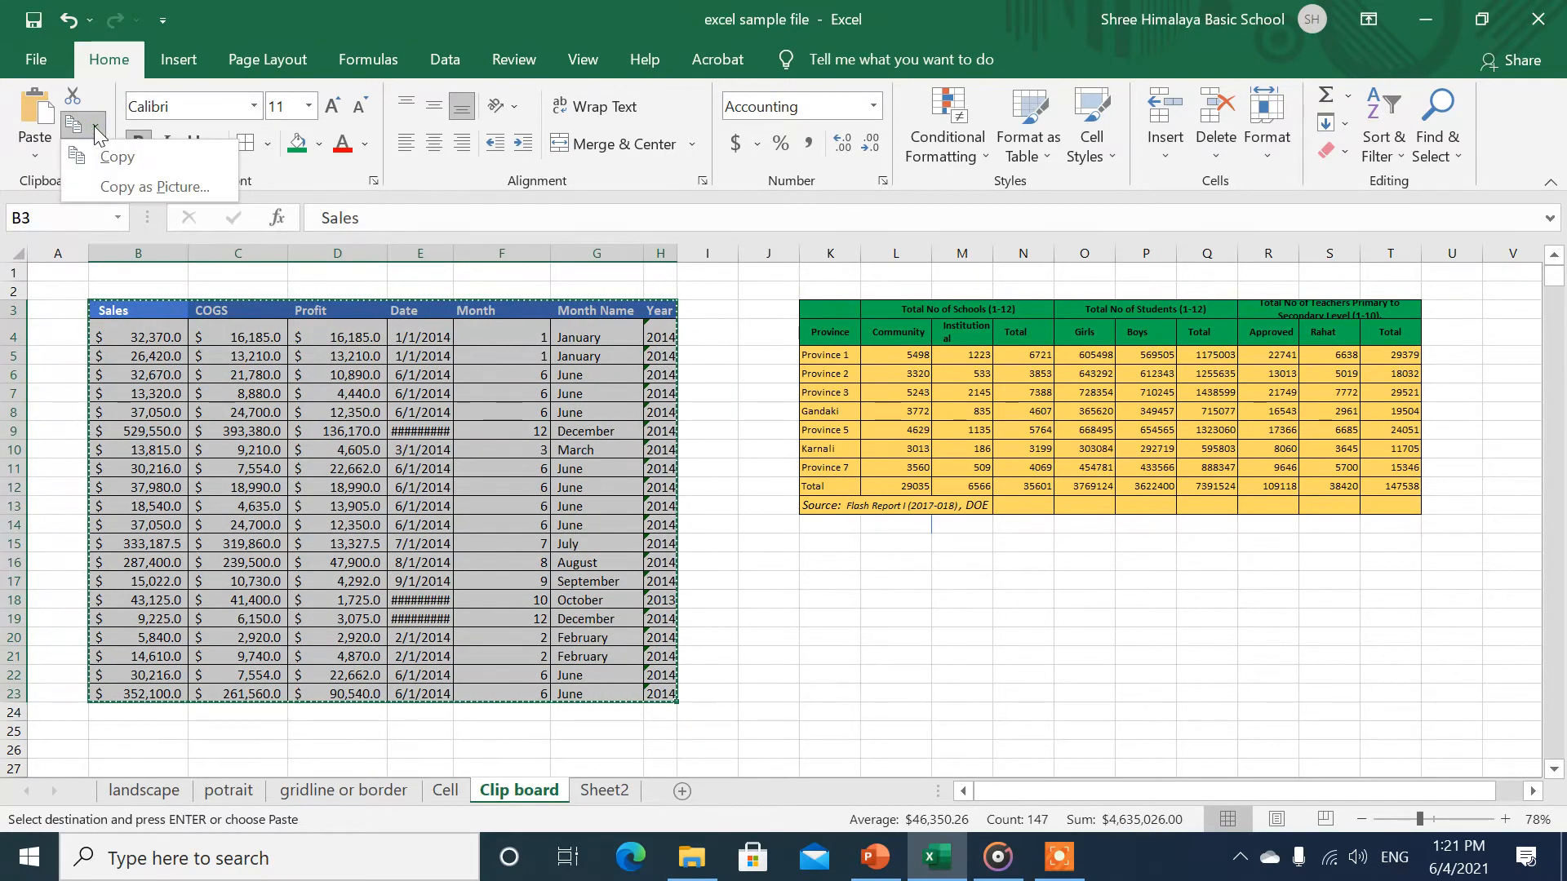
pyautogui.click(120, 185)
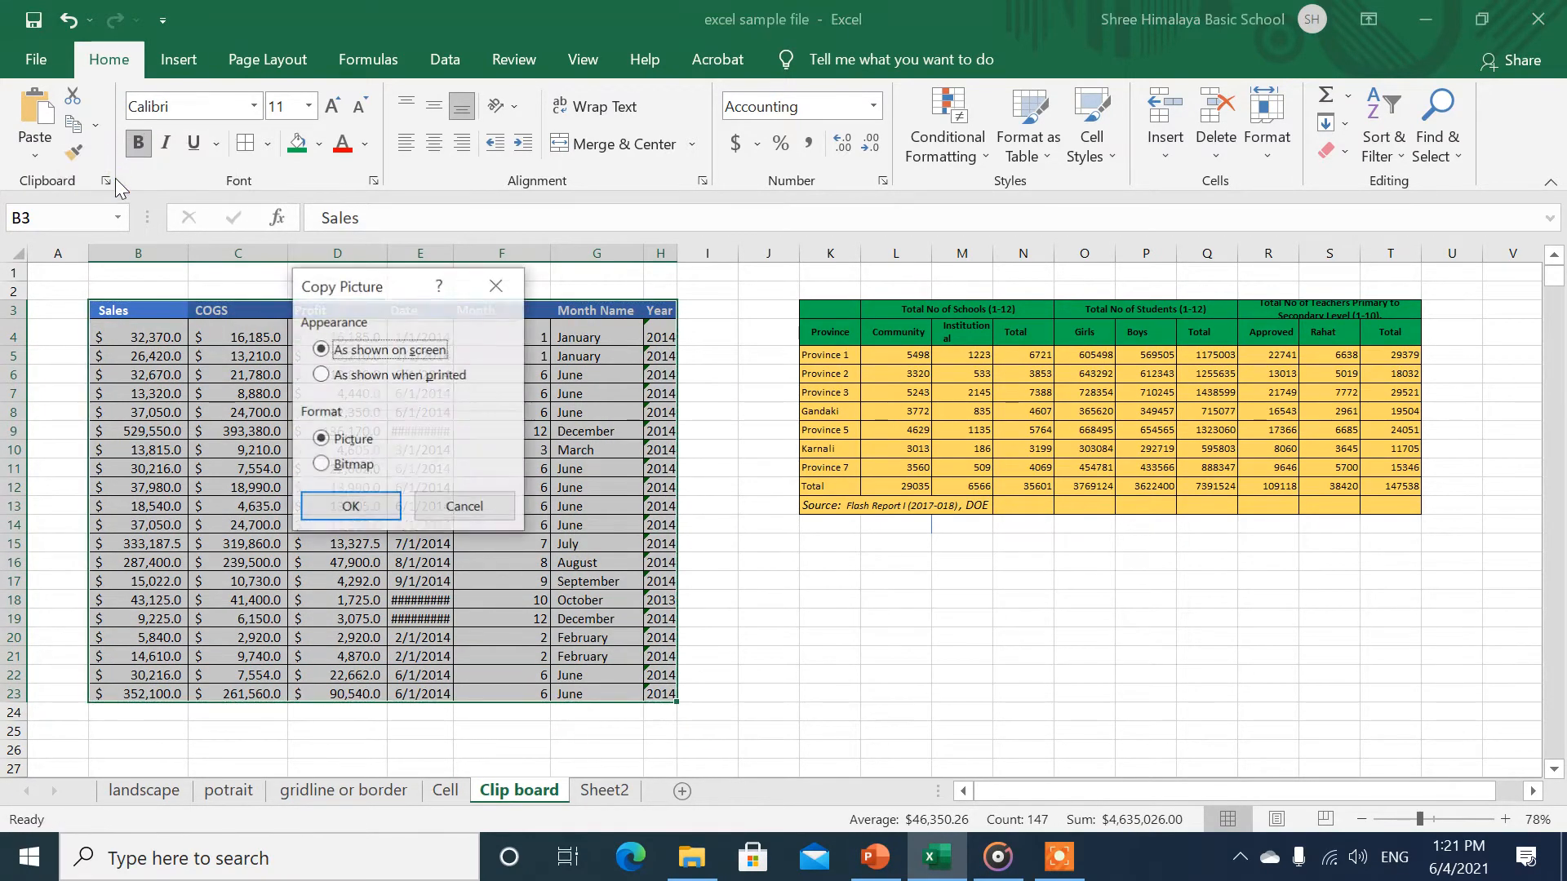
pyautogui.click(365, 509)
# Step: Paste the table picture on Sheet2 at cell J6
pyautogui.click(599, 797)
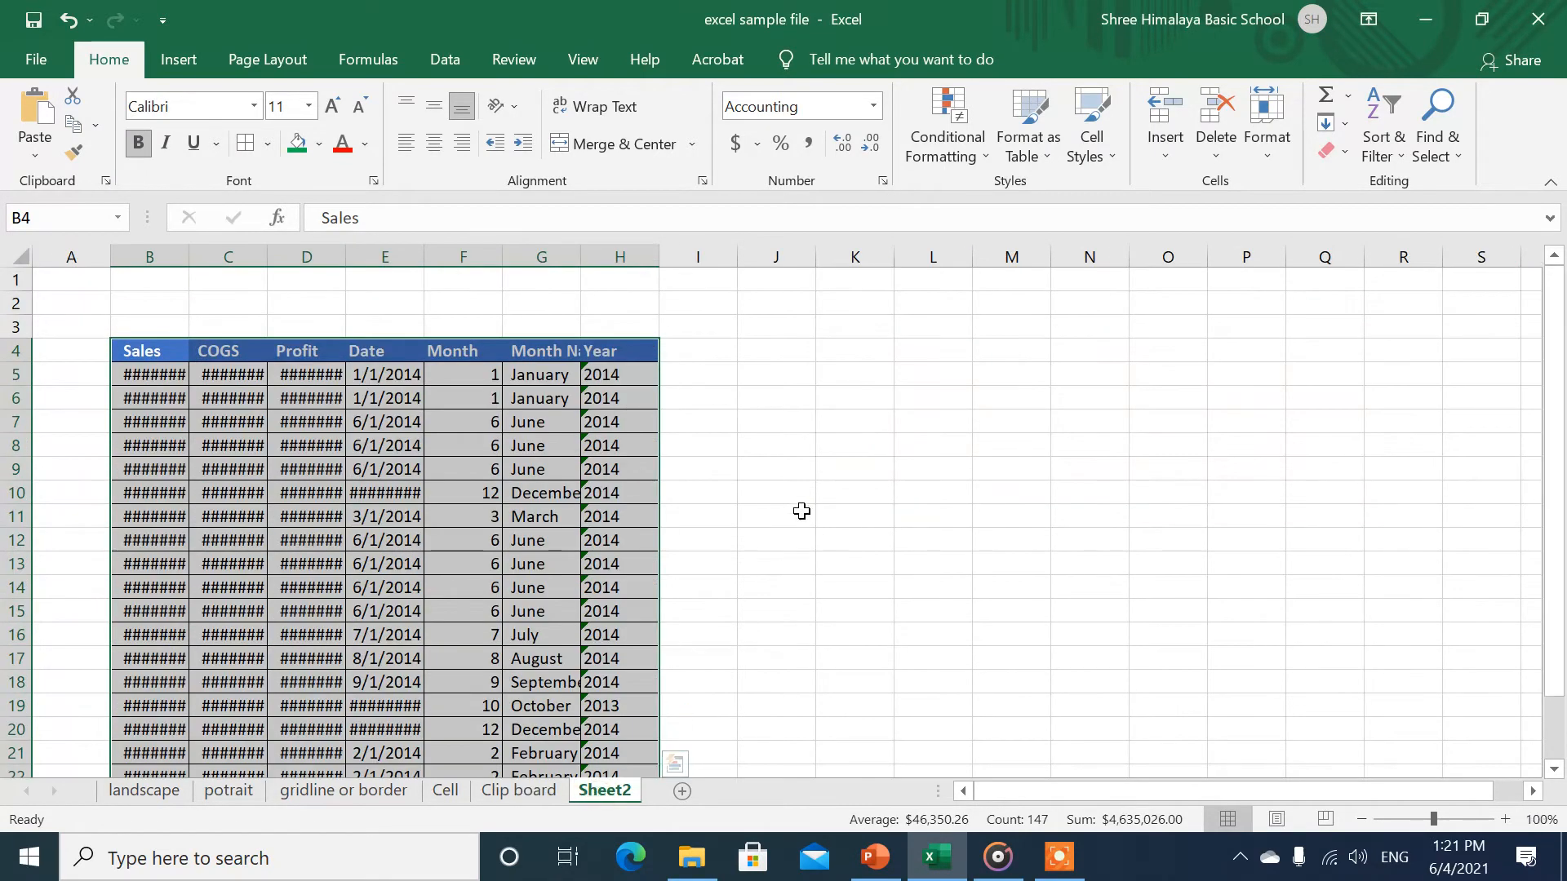
pyautogui.click(795, 405)
pyautogui.hotkey('ctrl', 'v')
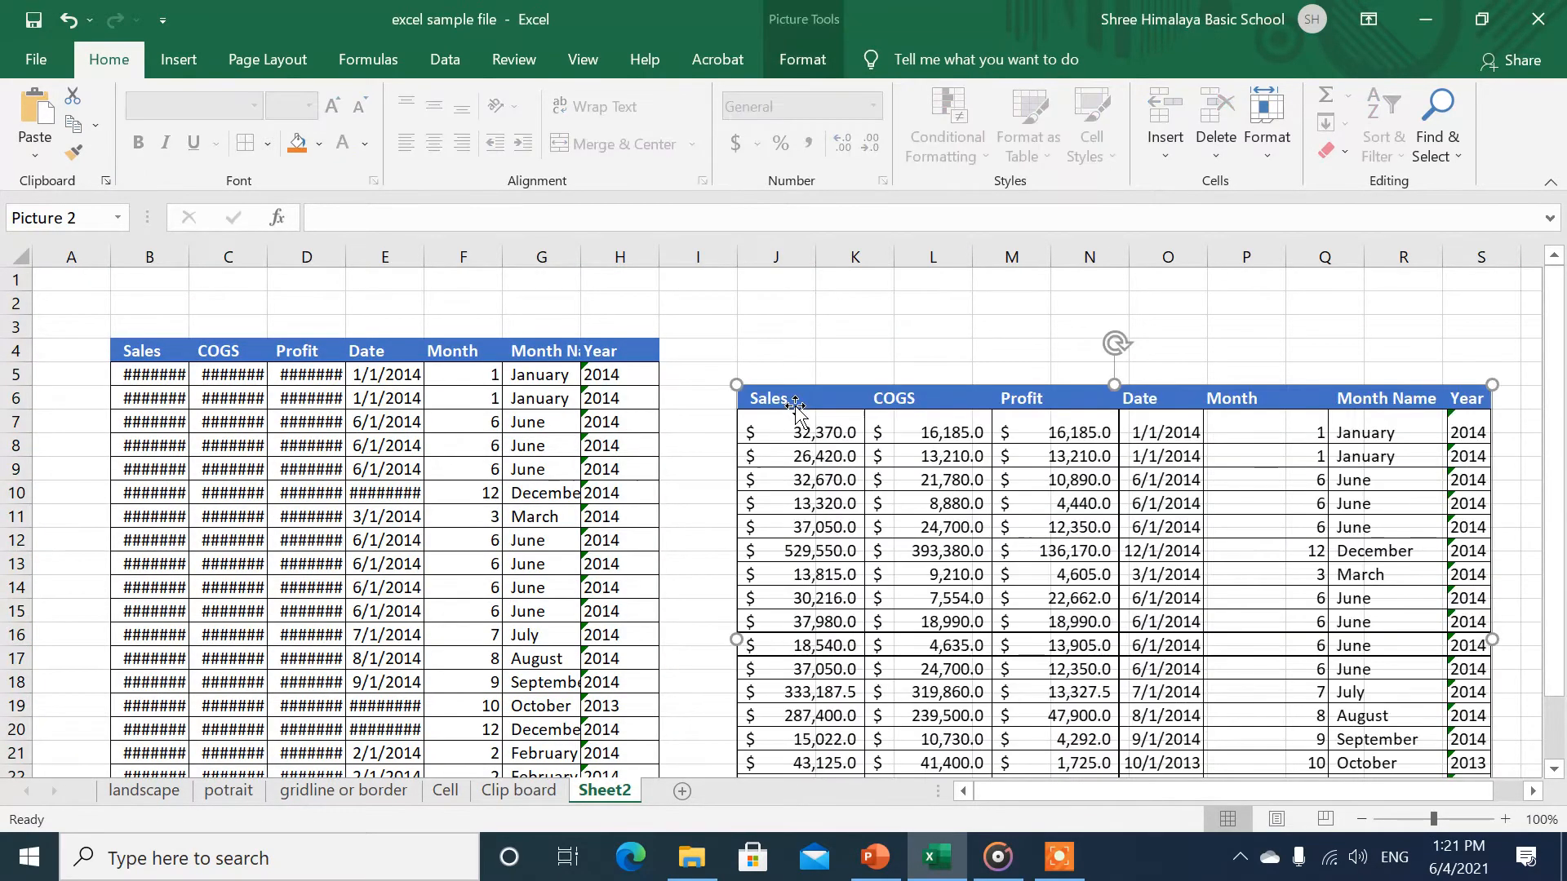
# Step: Move the pasted picture beside the pasted table so it starts near cell I3, and deselect it
pyautogui.moveTo(901, 412); pyautogui.dragTo(425, 290)
pyautogui.moveTo(595, 294); pyautogui.dragTo(1012, 334)
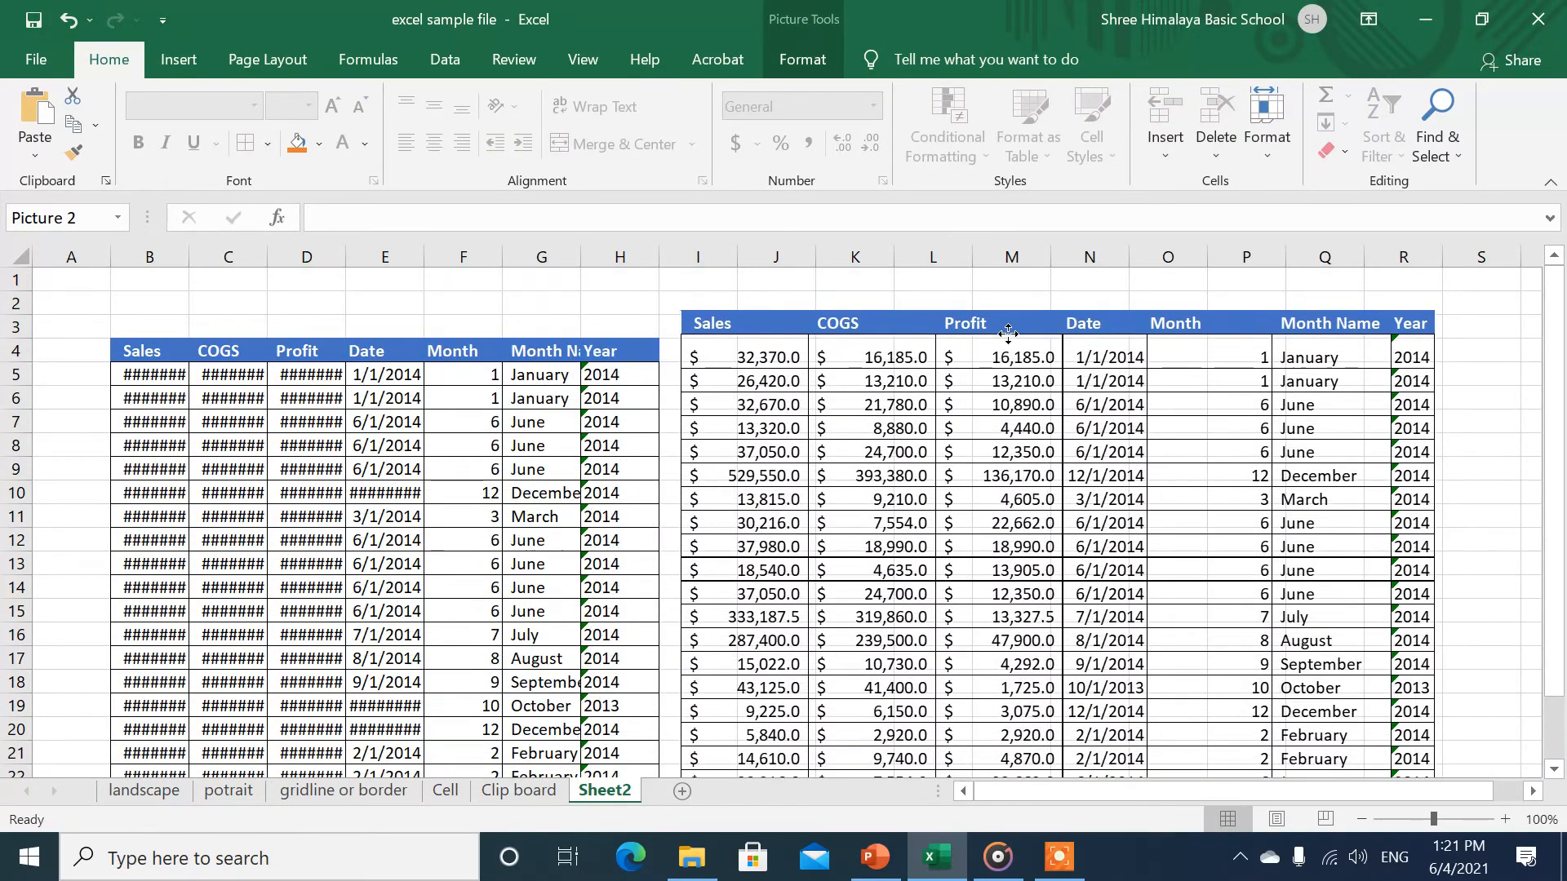
pyautogui.click(563, 308)
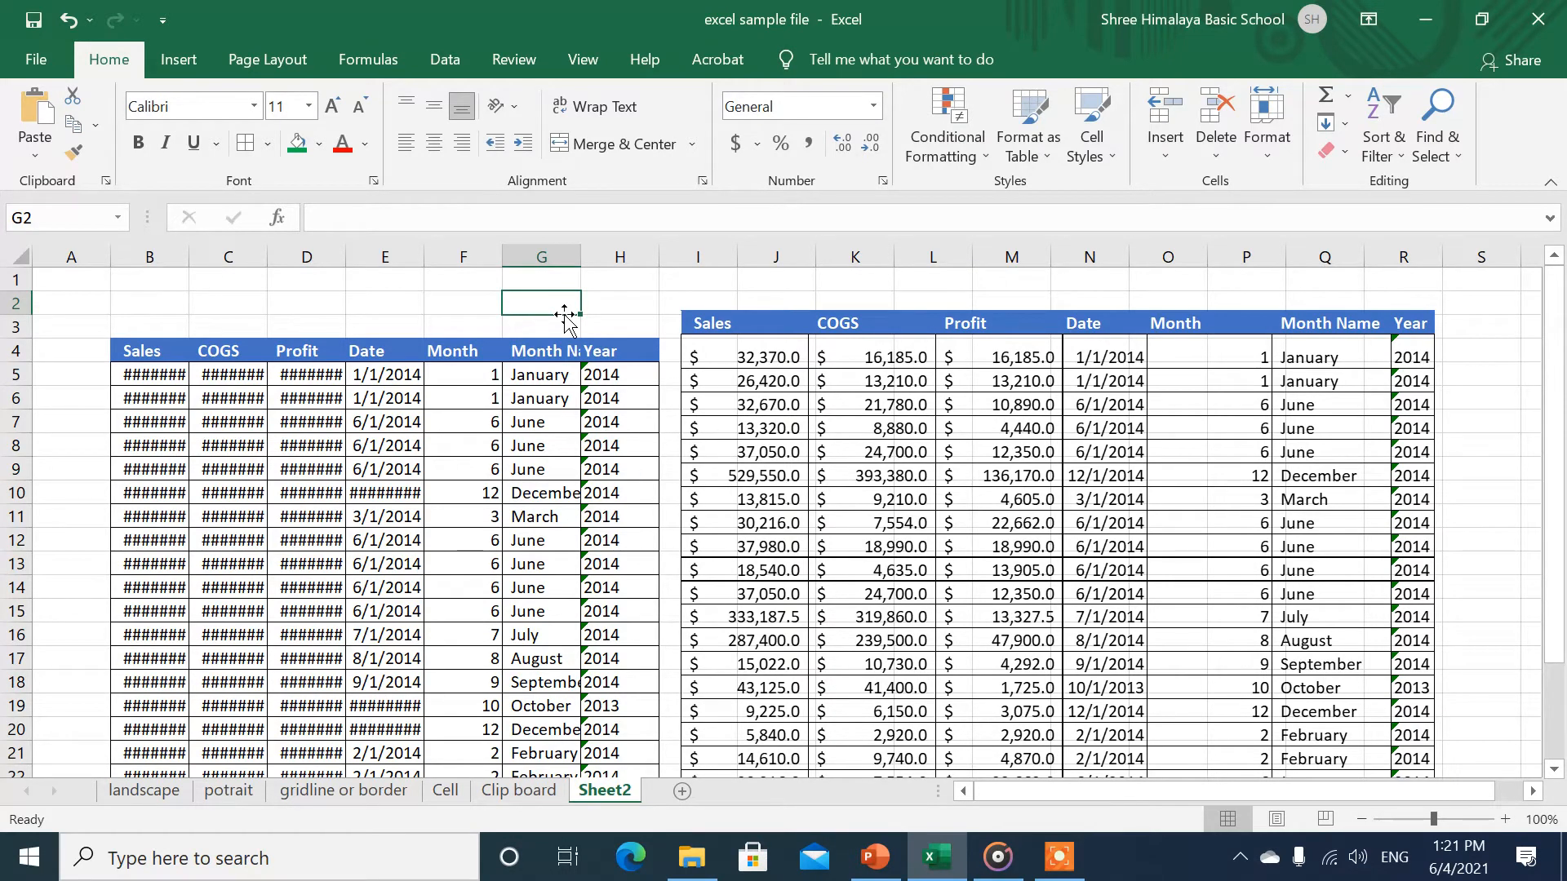
# Step: Copy the month names G4:G23 on the Clip board sheet and paste them transposed into a row starting at K16
pyautogui.click(536, 792)
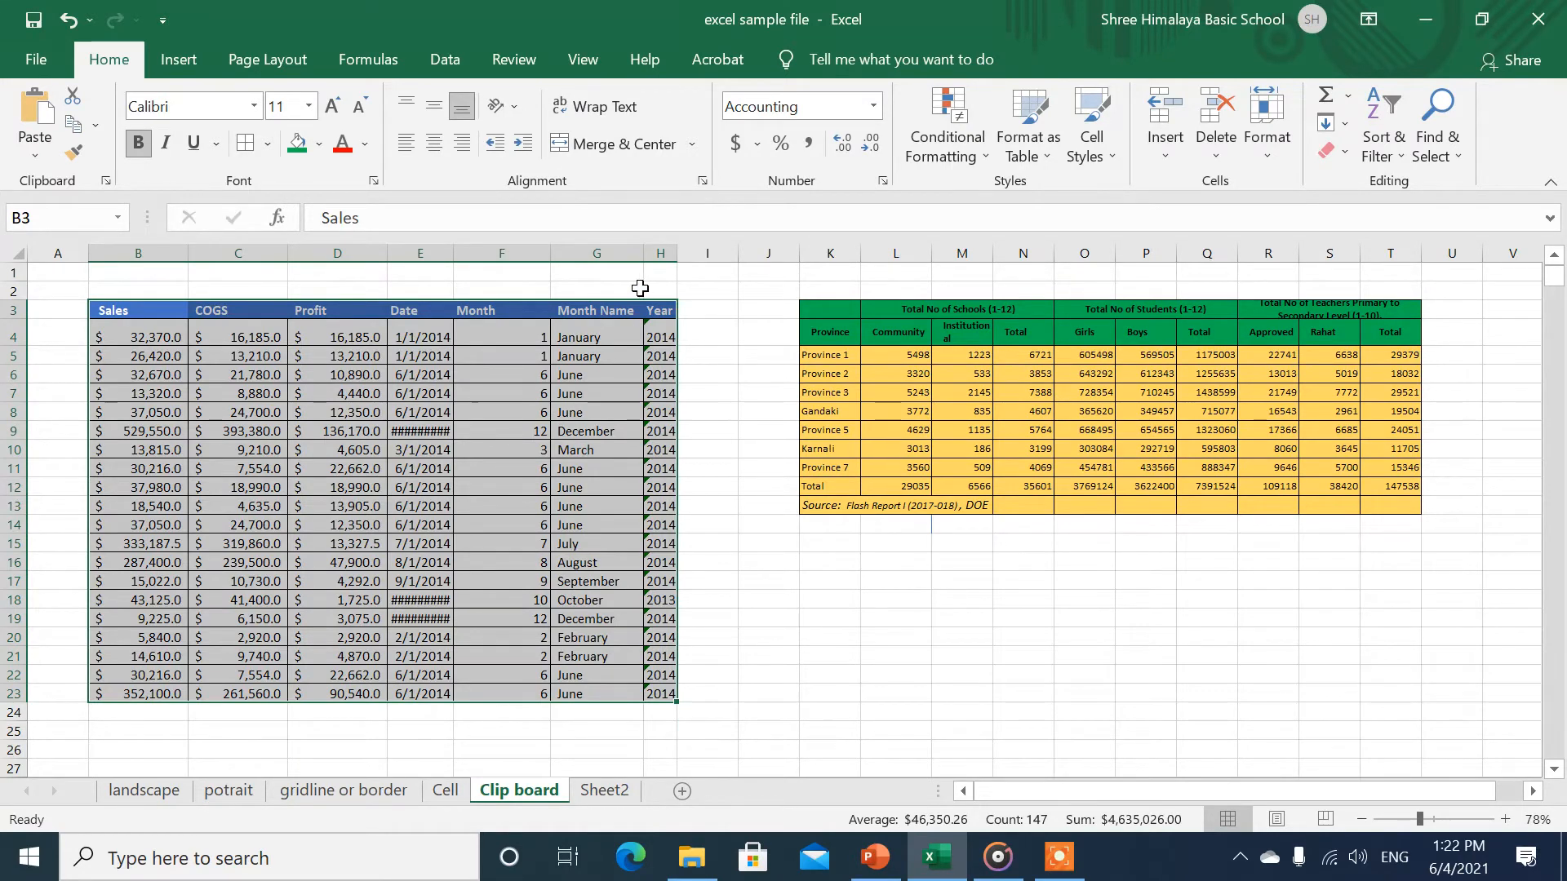
pyautogui.moveTo(584, 337); pyautogui.dragTo(611, 695)
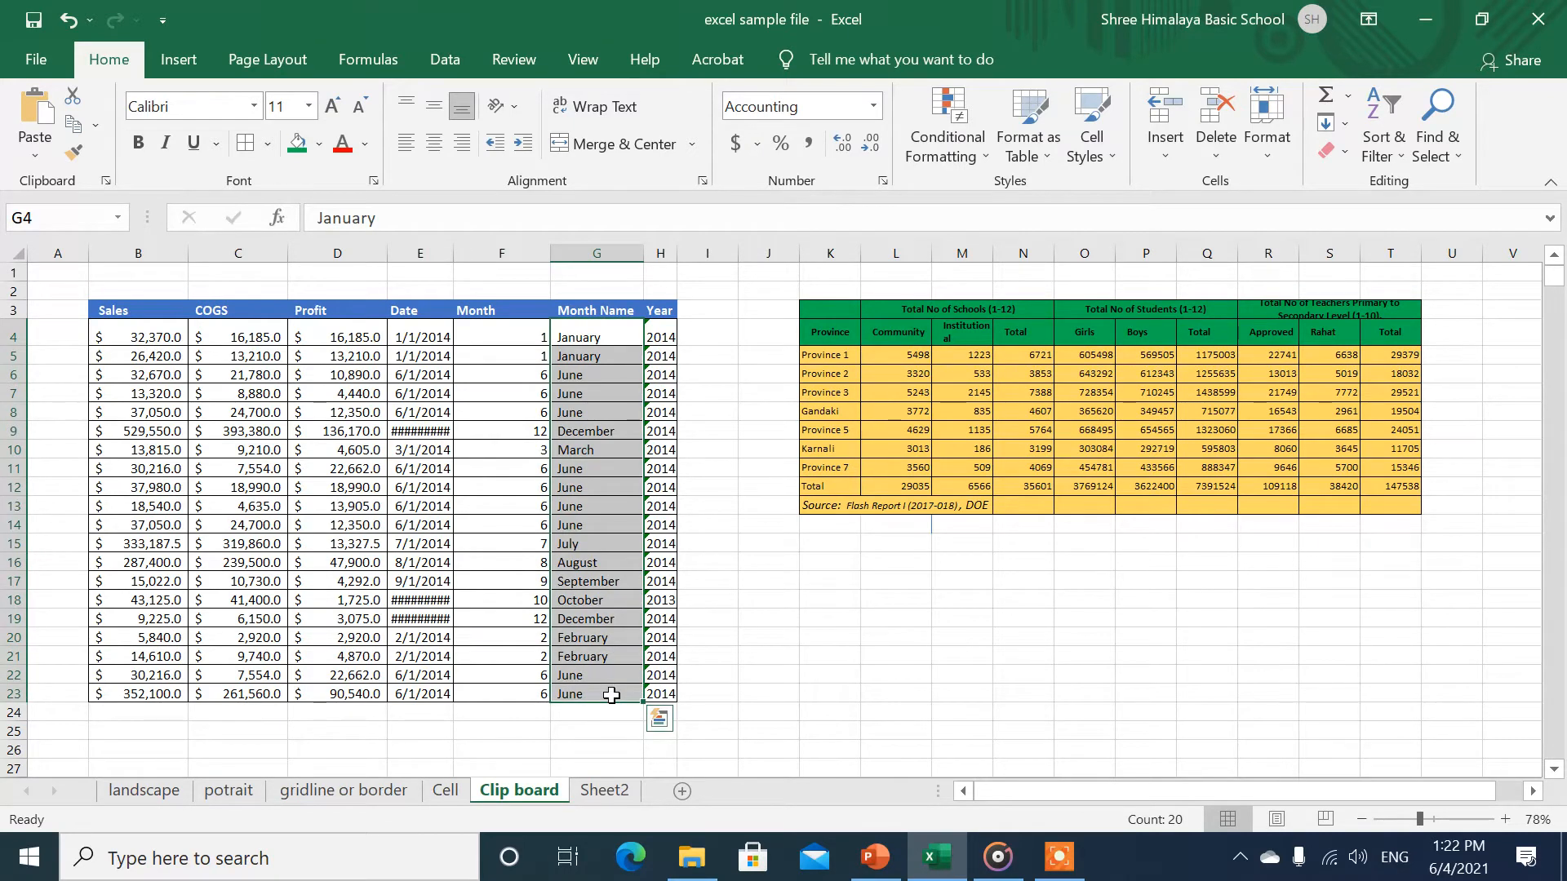
pyautogui.click(72, 127)
pyautogui.click(828, 560)
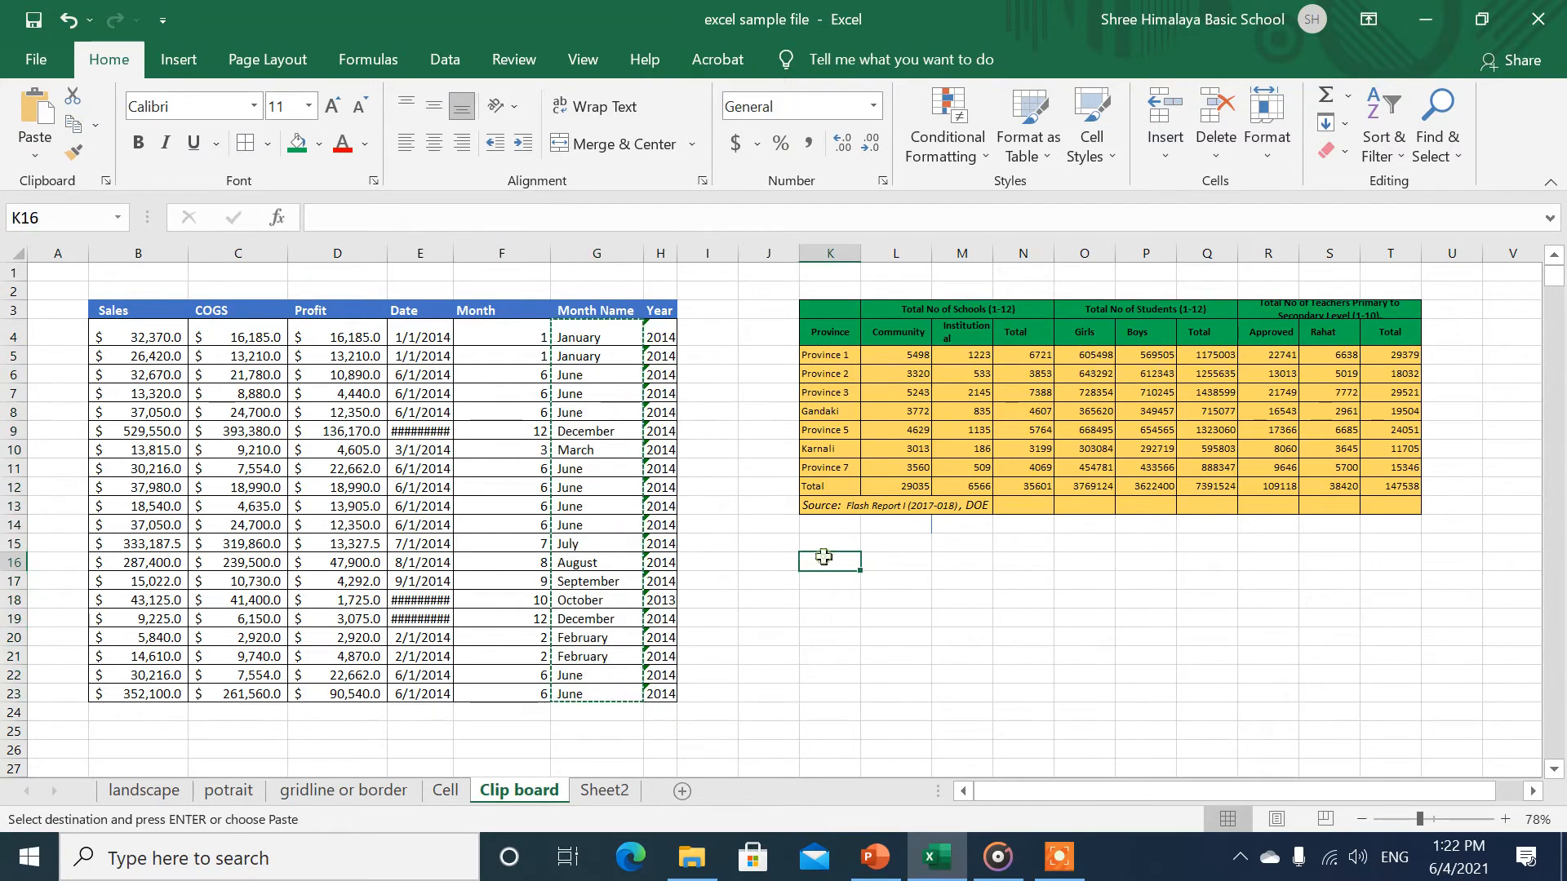
pyautogui.rightClick(830, 560)
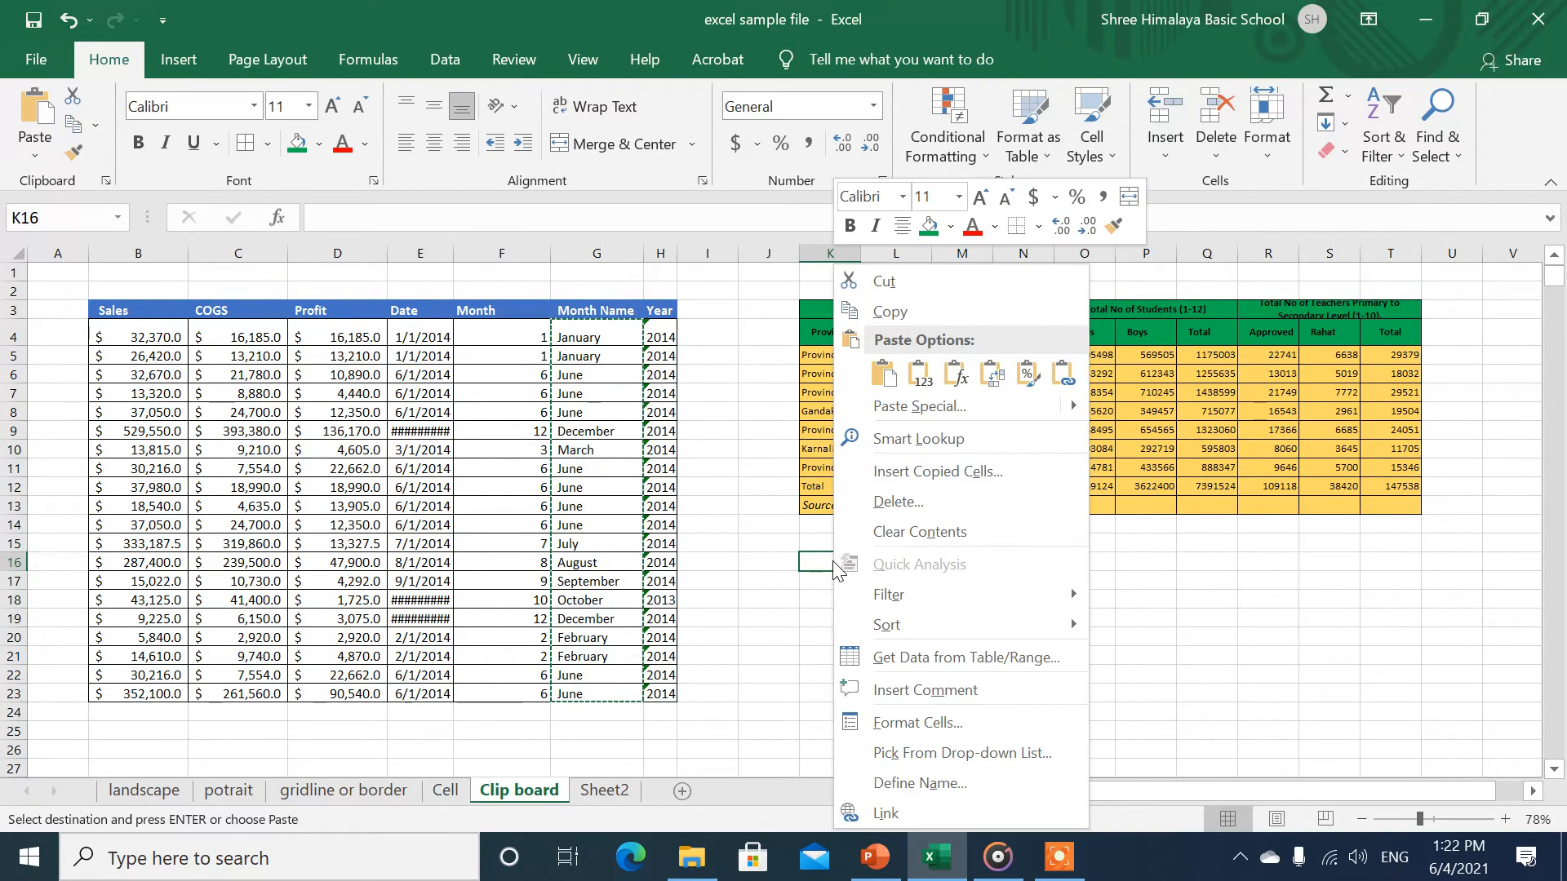
pyautogui.click(999, 377)
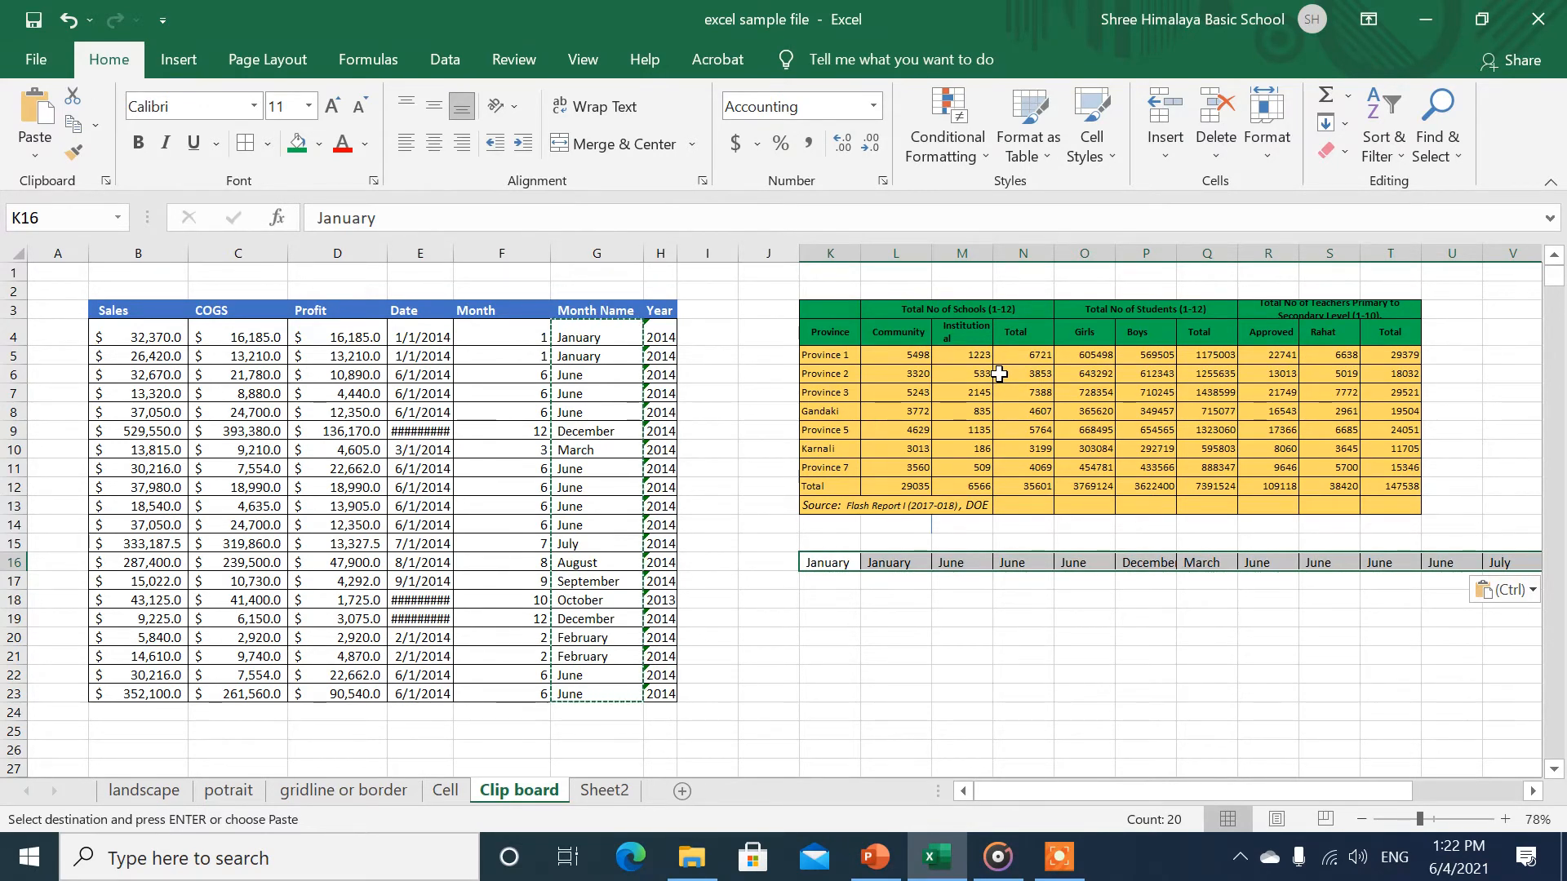
# Step: Copy the years in H4:H23 and paste them transposed into a row starting at K18
pyautogui.click(660, 337)
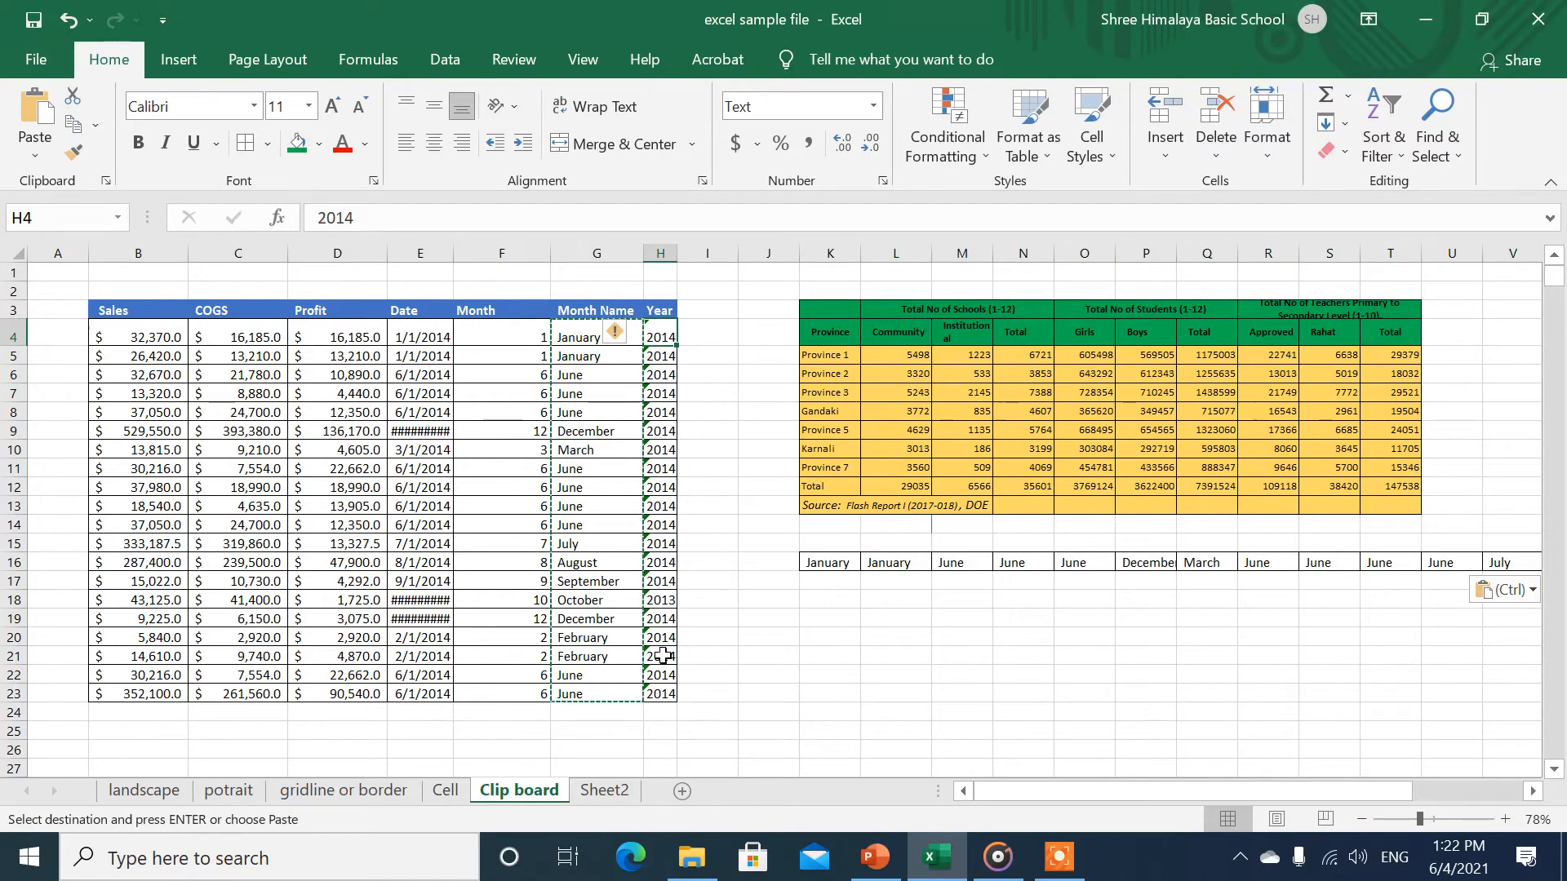
pyautogui.keyDown('shift'); pyautogui.click(660, 695); pyautogui.keyUp('shift')
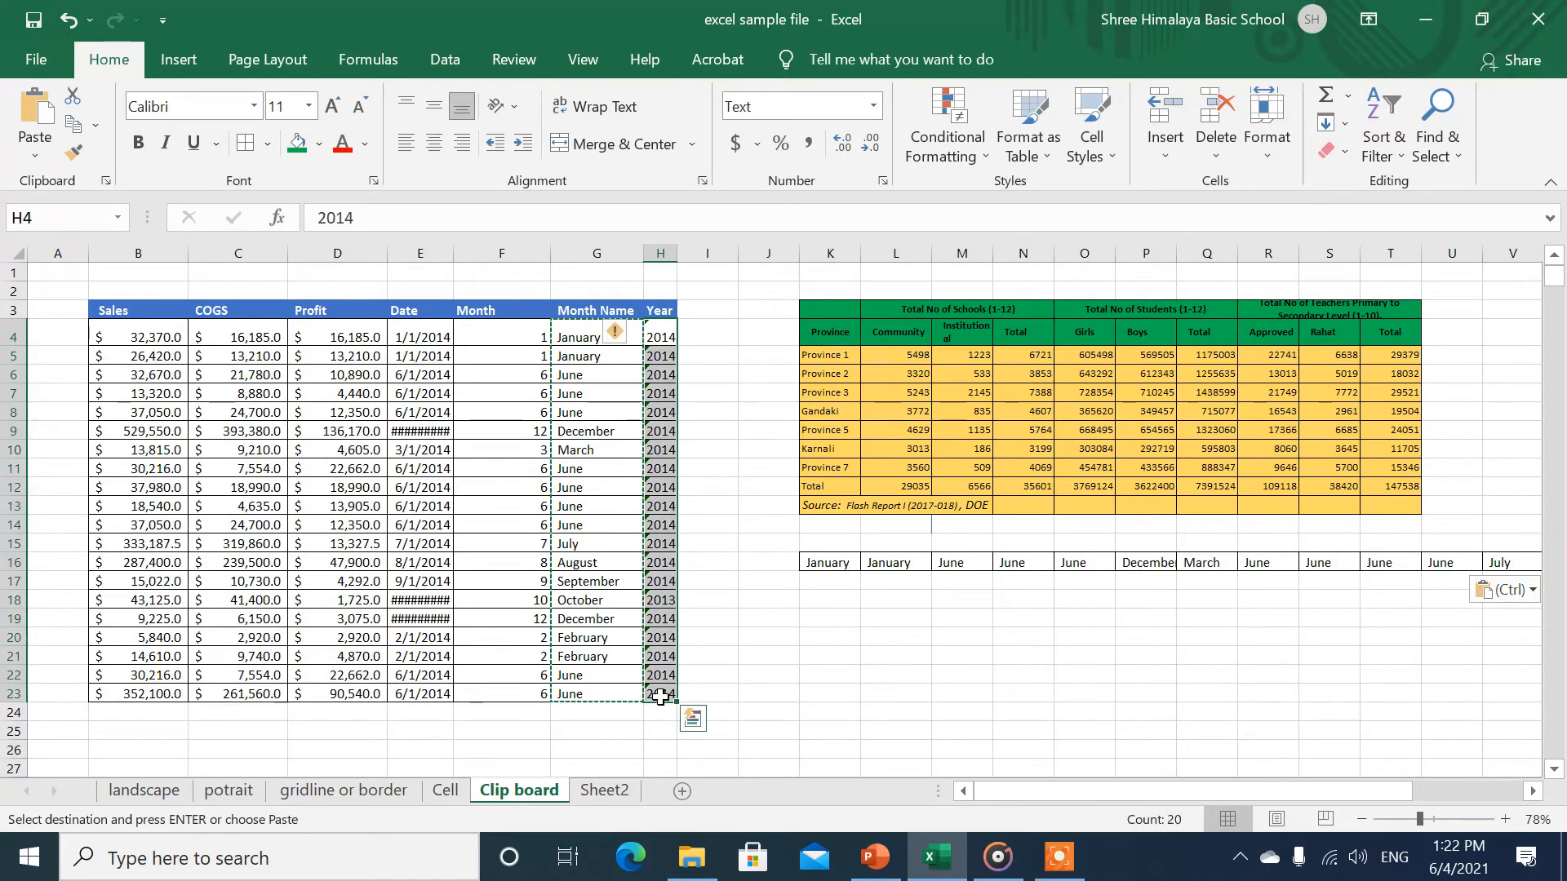
pyautogui.click(818, 593)
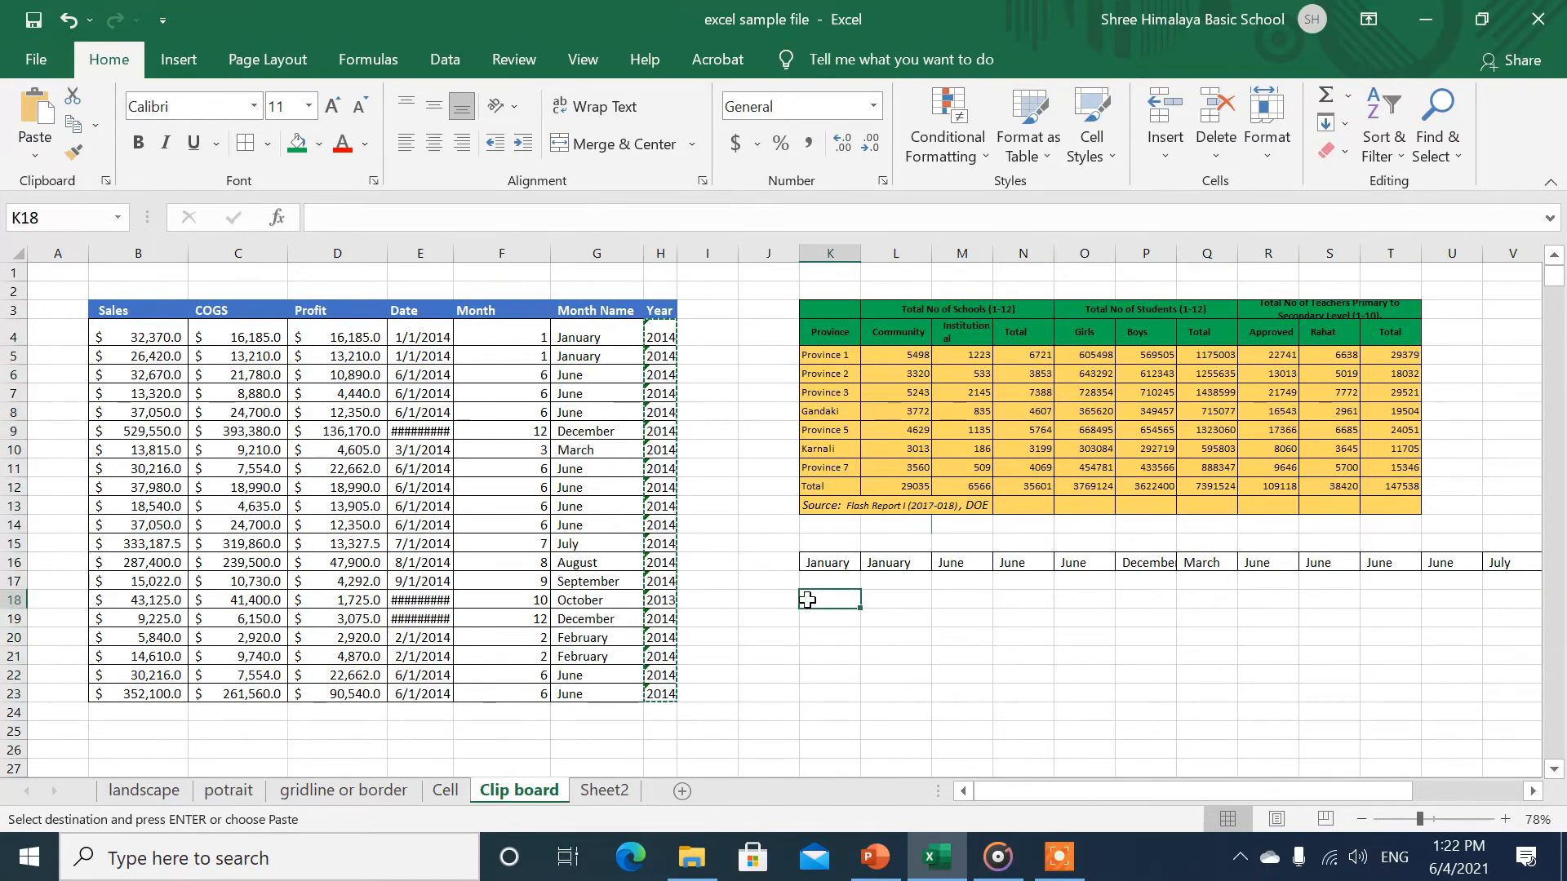
pyautogui.rightClick(818, 592)
pyautogui.click(966, 147)
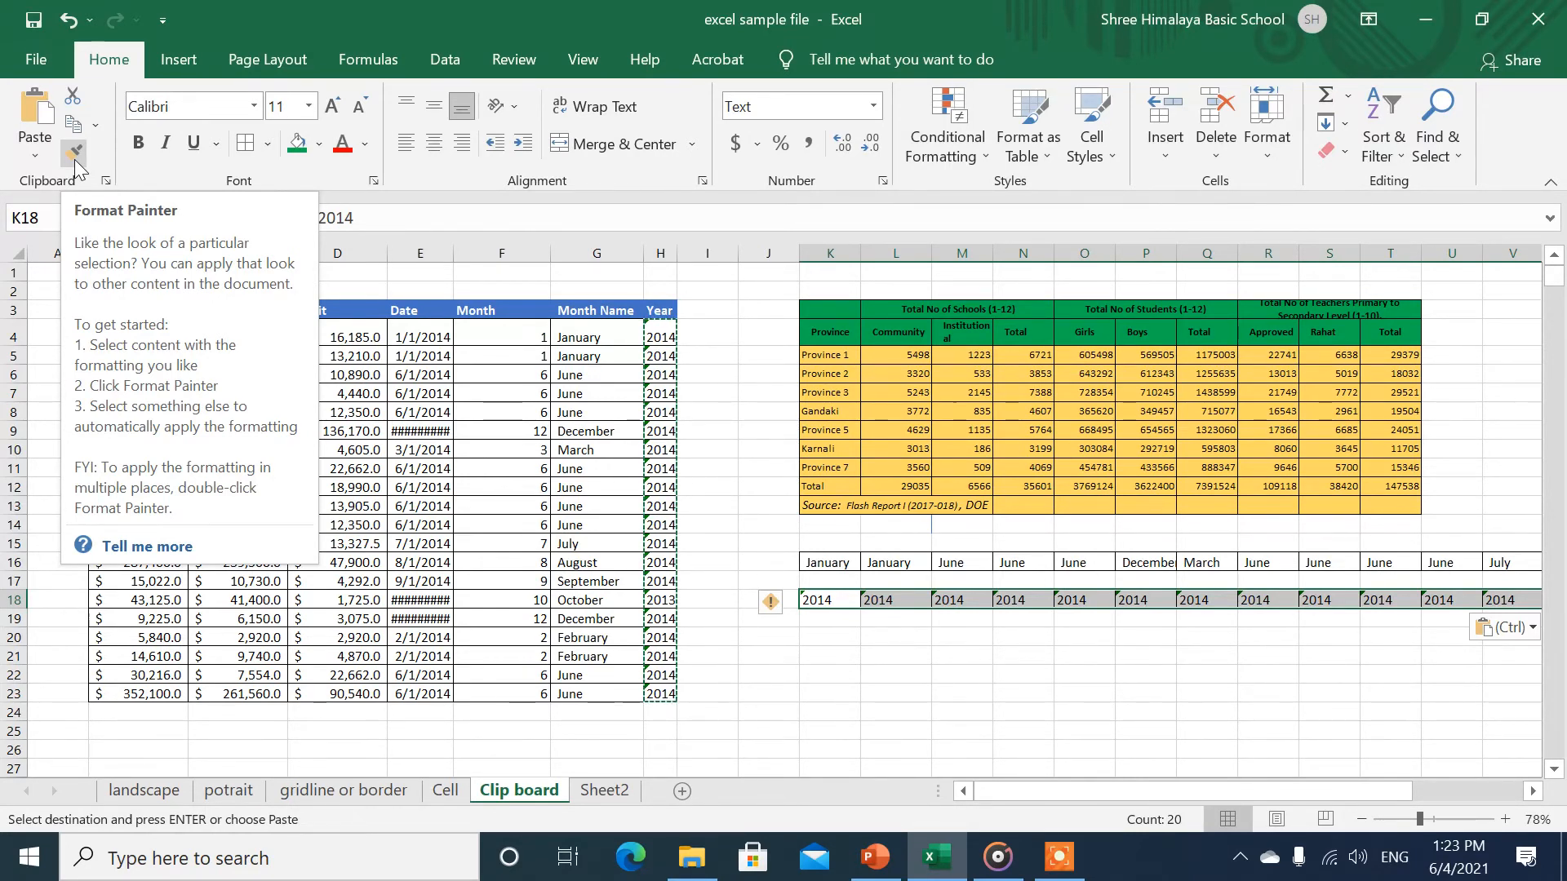
pyautogui.click(896, 674)
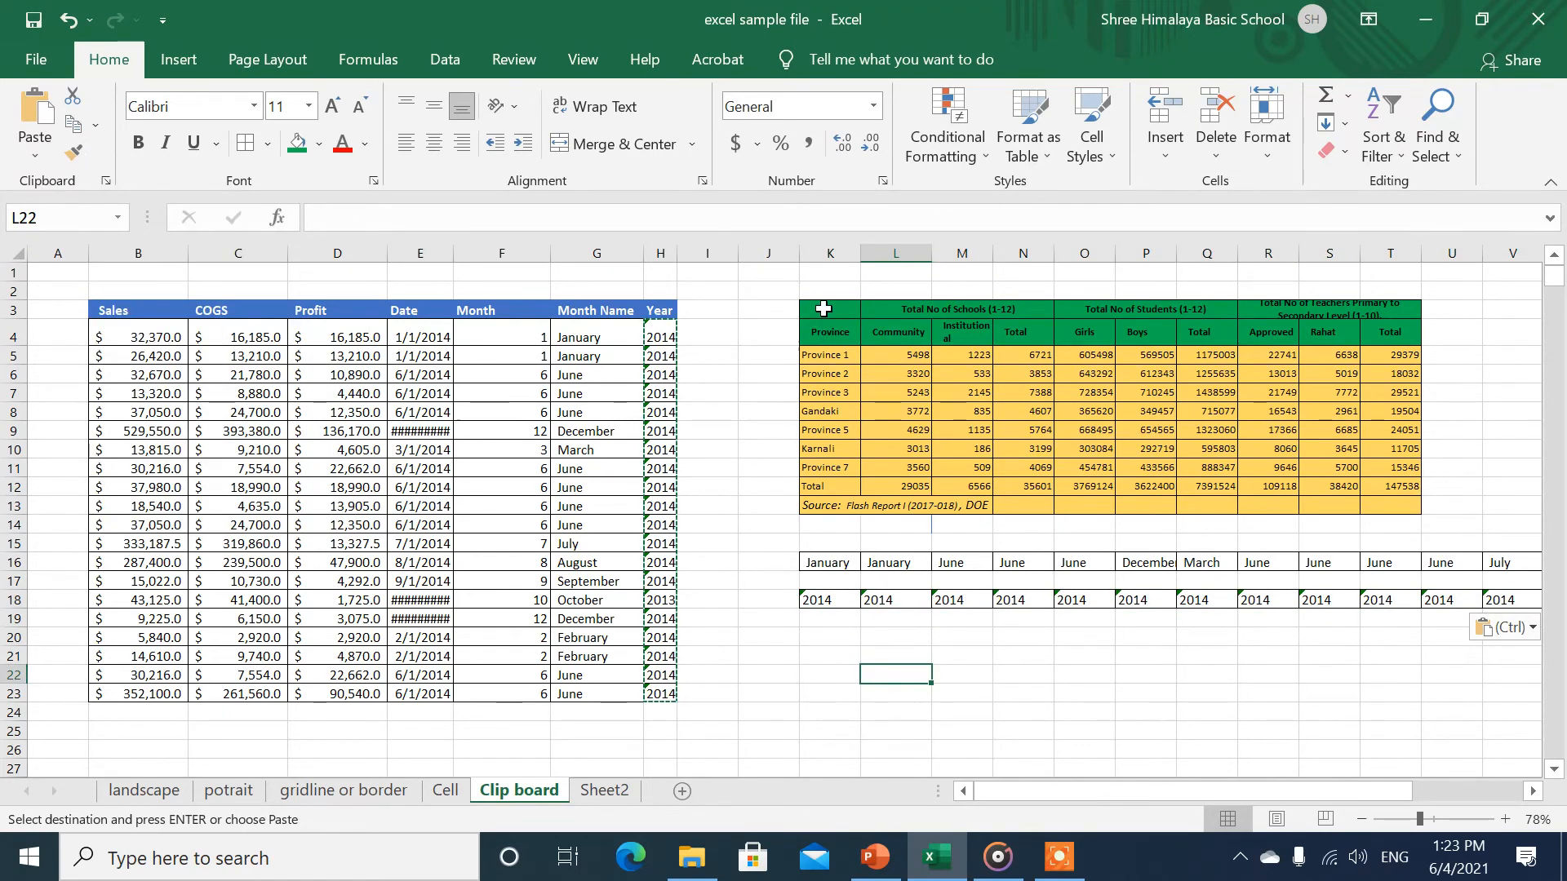
# Step: Copy the formatting of the schools table K3:T13 onto the sales table B3:H23 with Format Painter, and deselect it
pyautogui.moveTo(824, 309); pyautogui.dragTo(1312, 507)
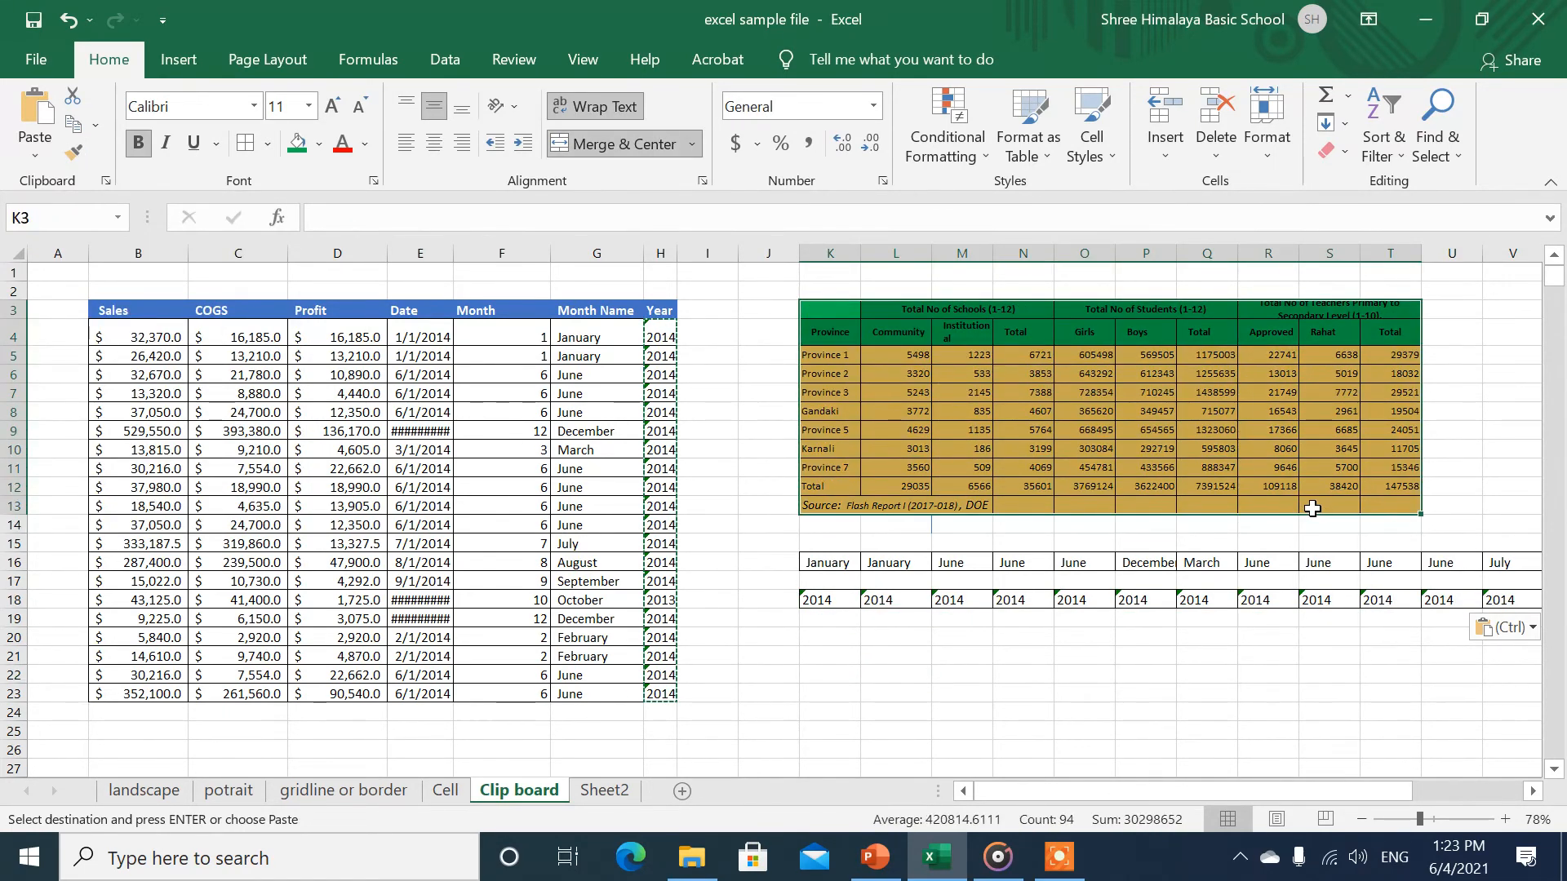
pyautogui.click(74, 155)
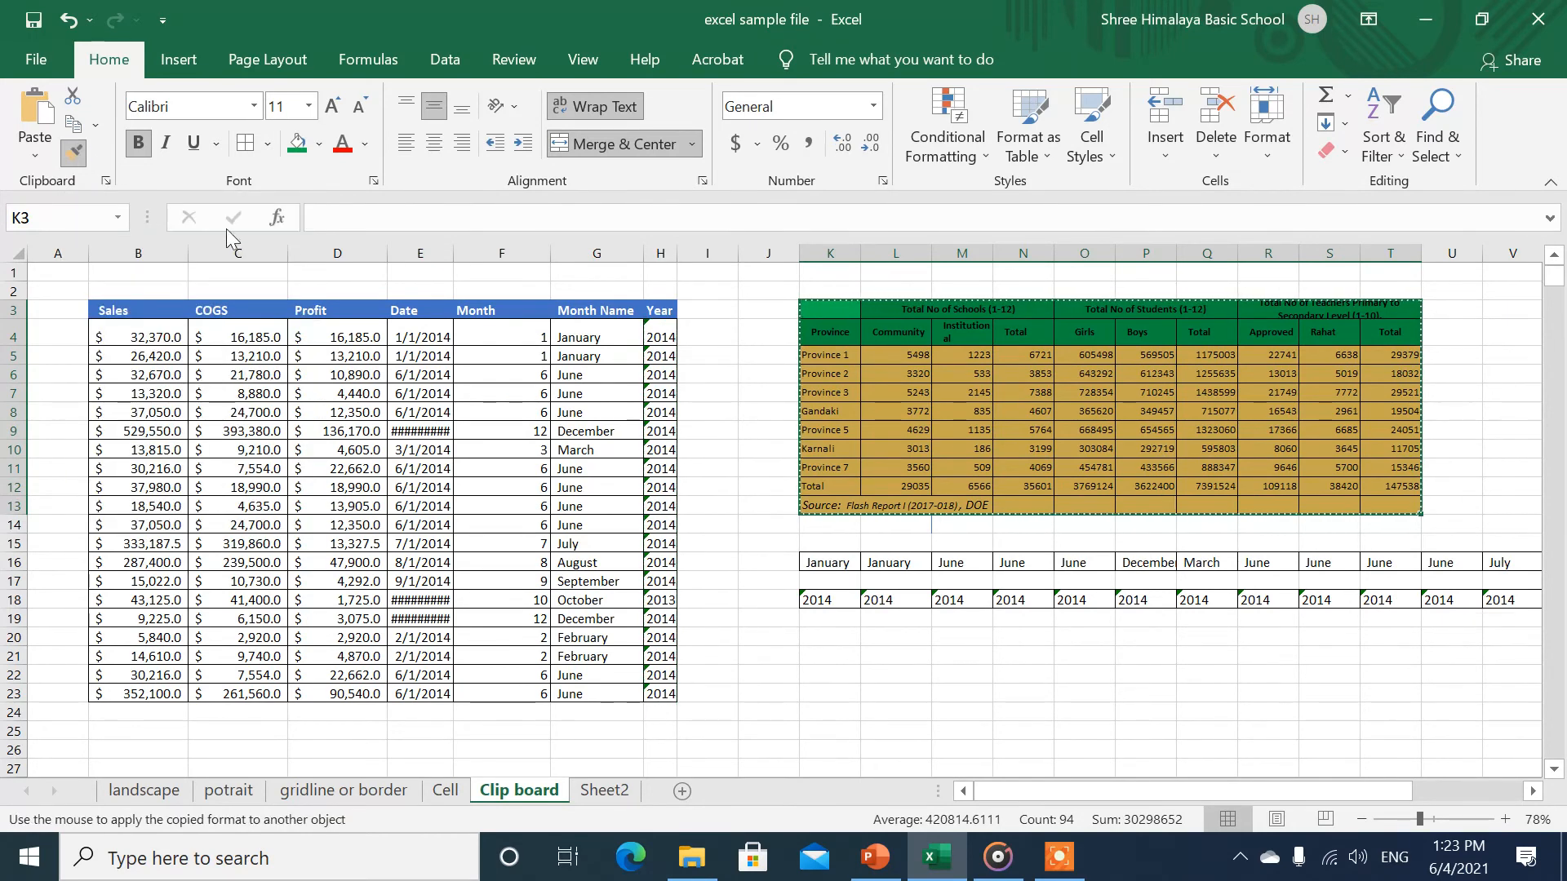
pyautogui.moveTo(102, 311)
pyautogui.mouseDown()
pyautogui.moveTo(595, 630)
pyautogui.moveTo(636, 699)
pyautogui.moveTo(663, 697)
pyautogui.mouseUp()
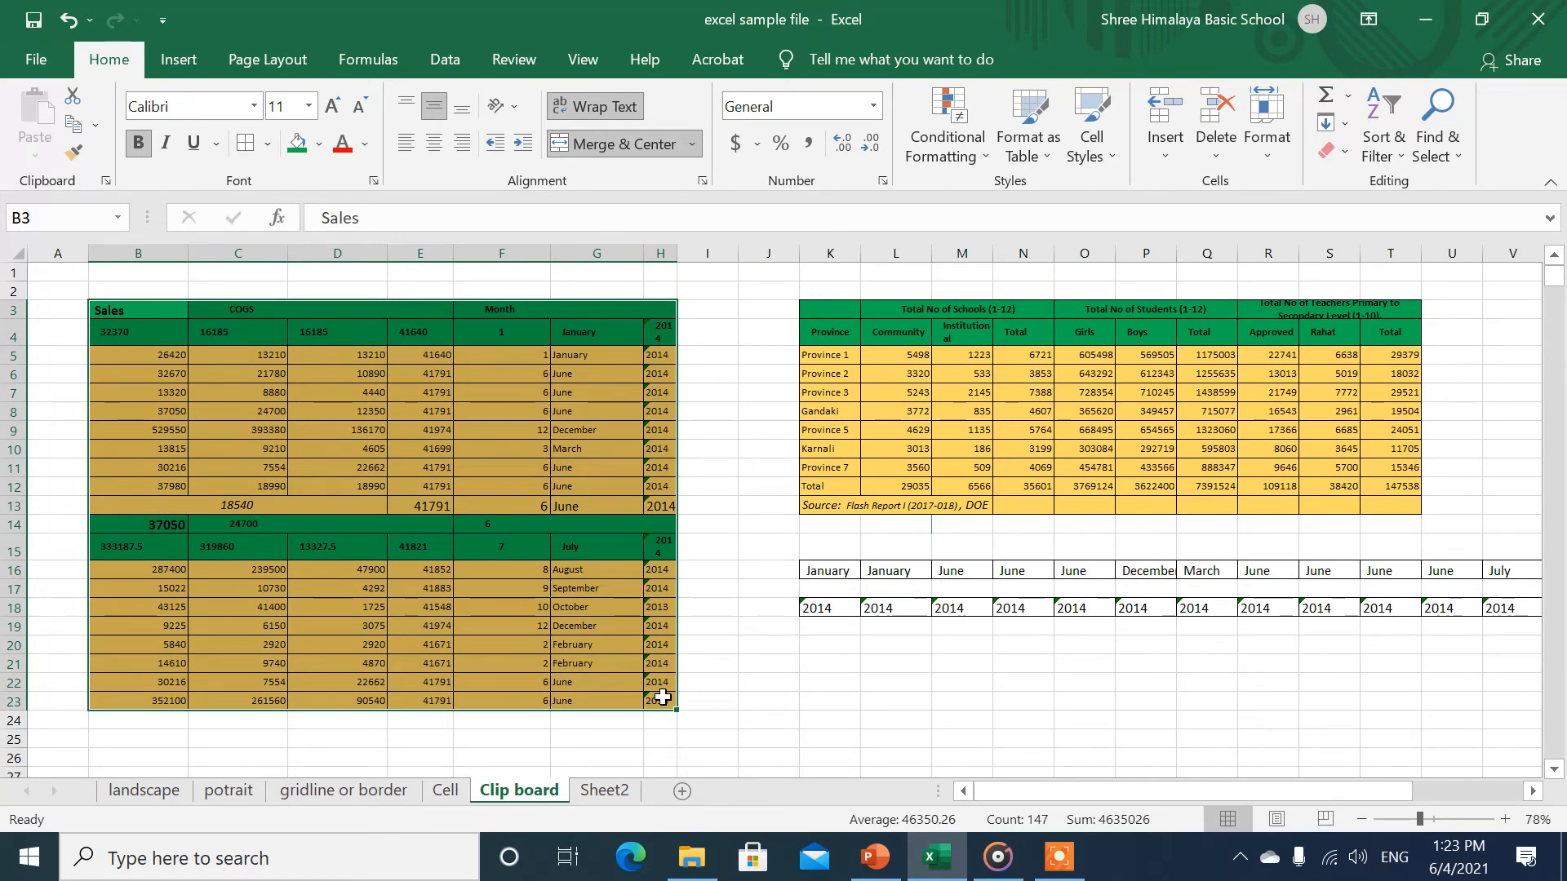
pyautogui.click(867, 725)
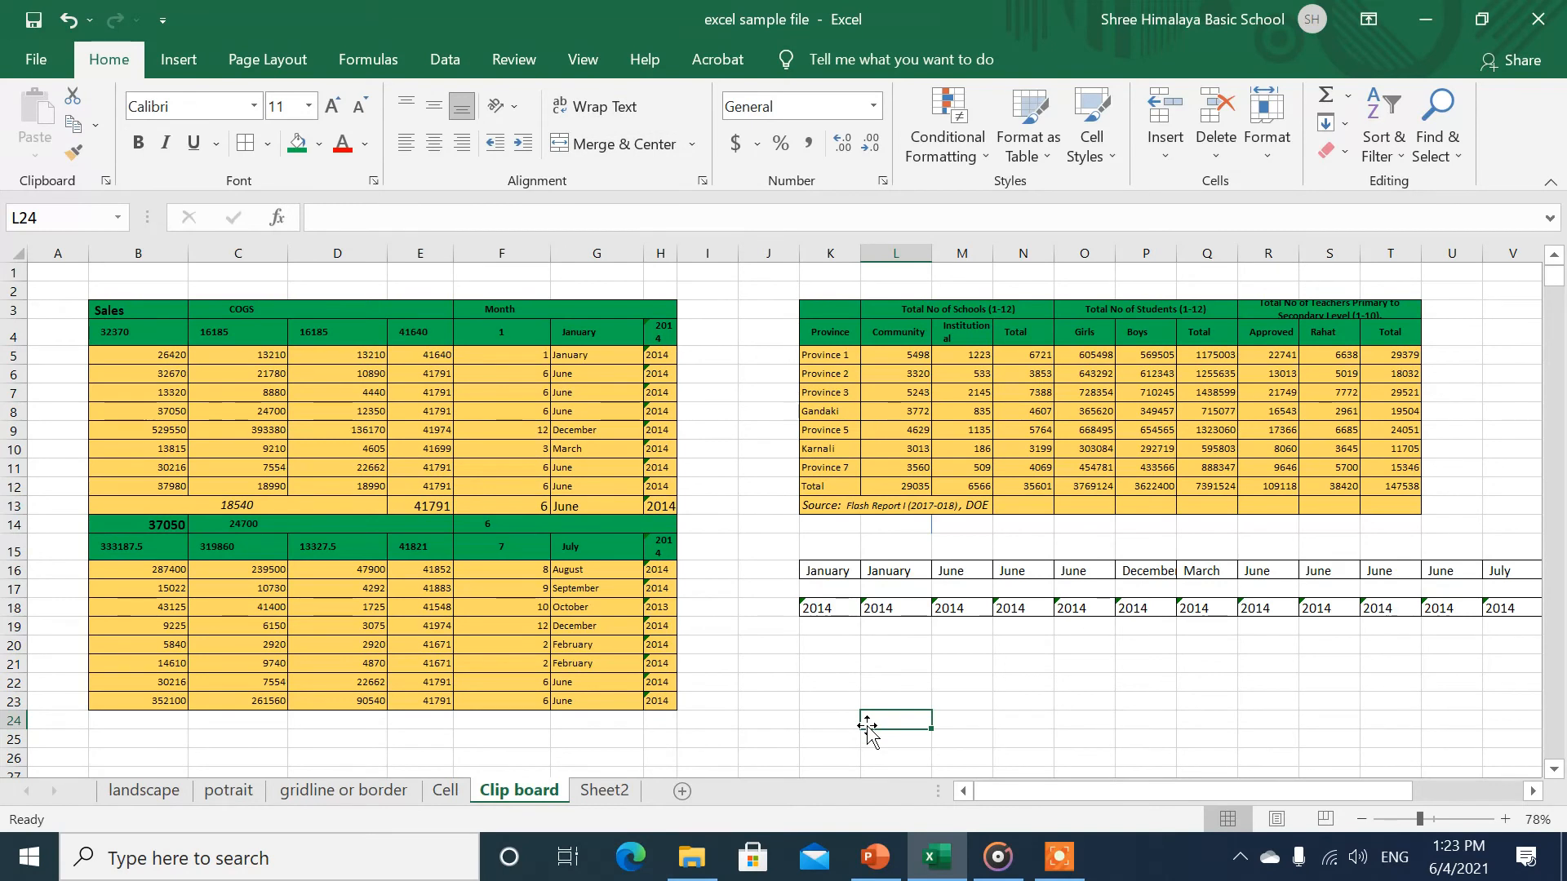